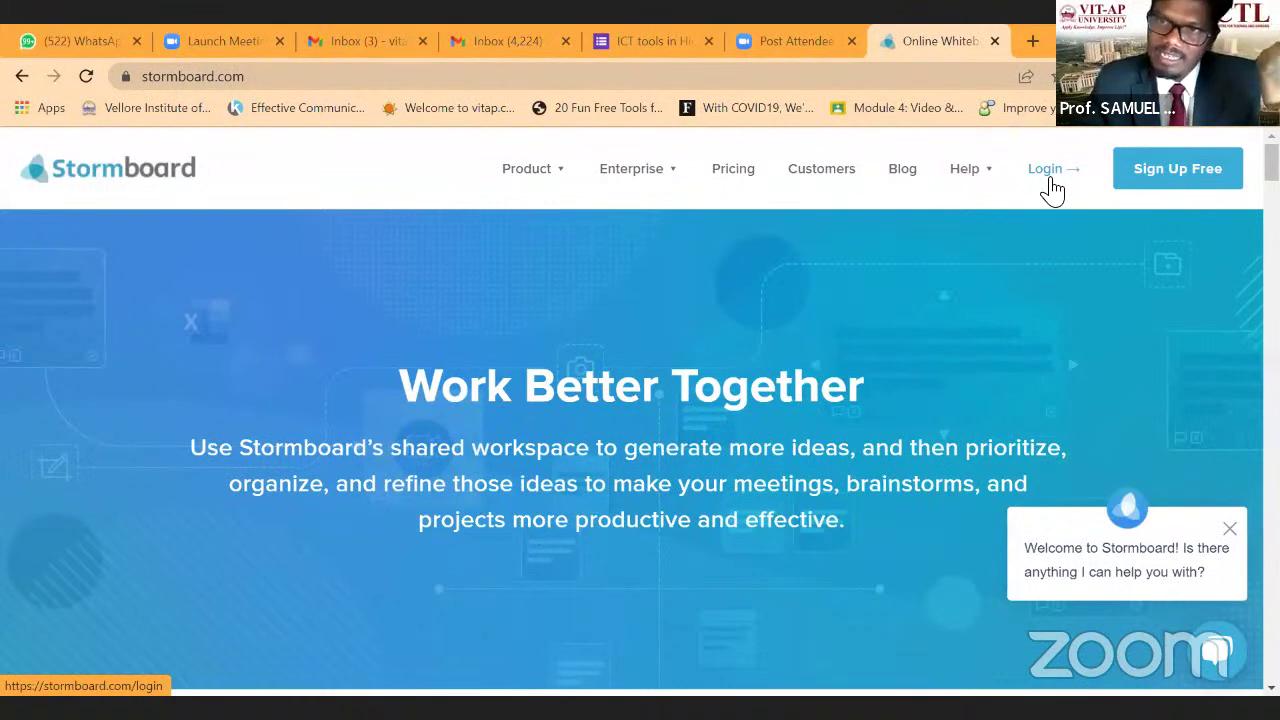
Log in to Stormboard with a Google account from the login page.
left_click(1050, 180)
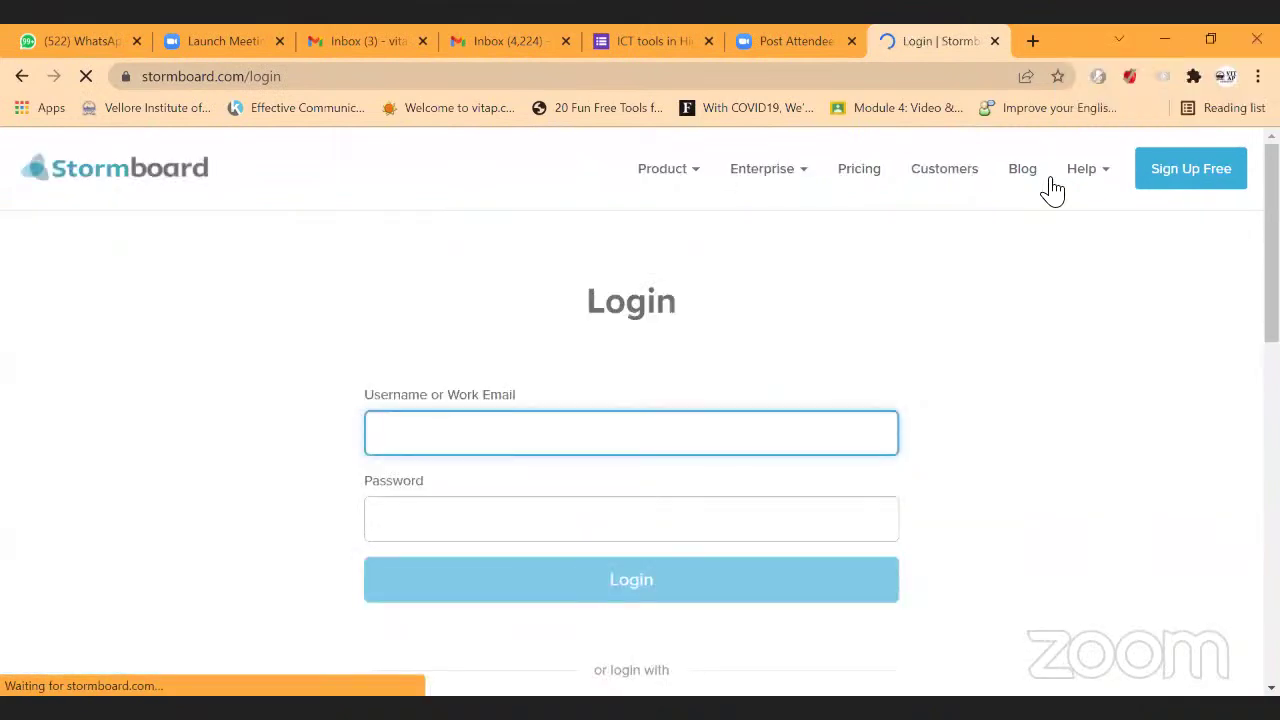
scroll(954, 406, "down", 3)
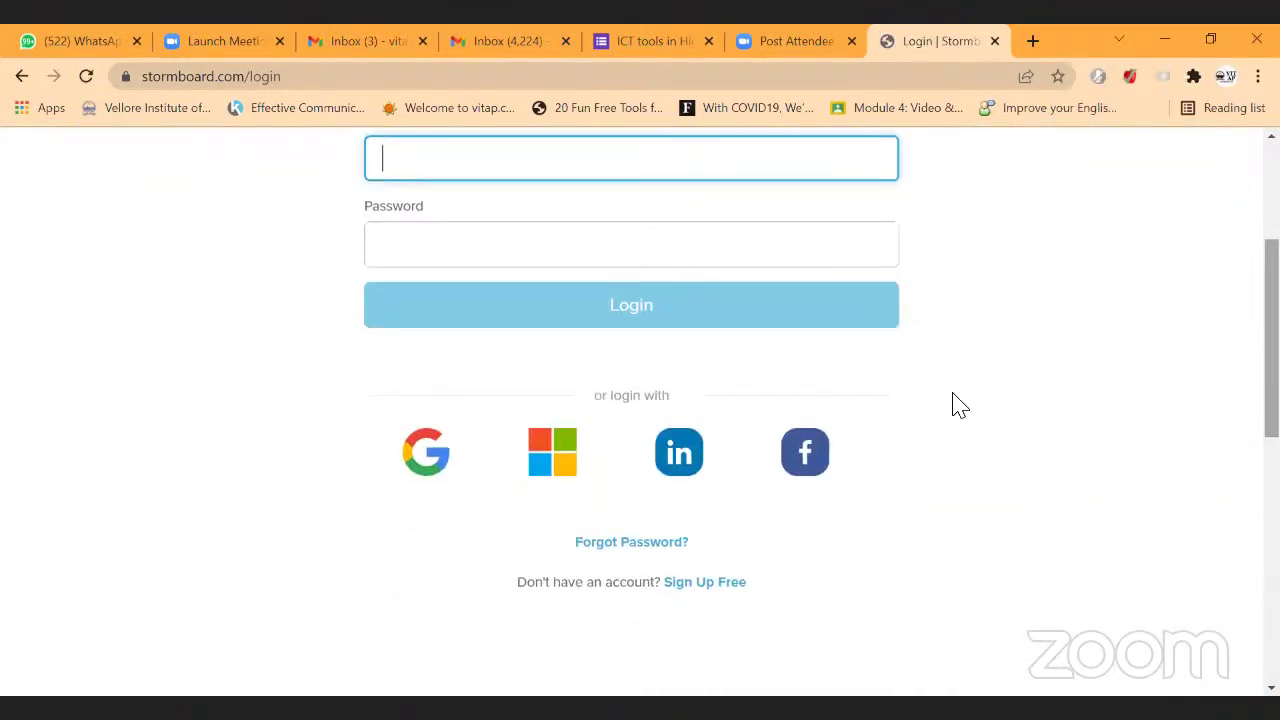
left_click(430, 456)
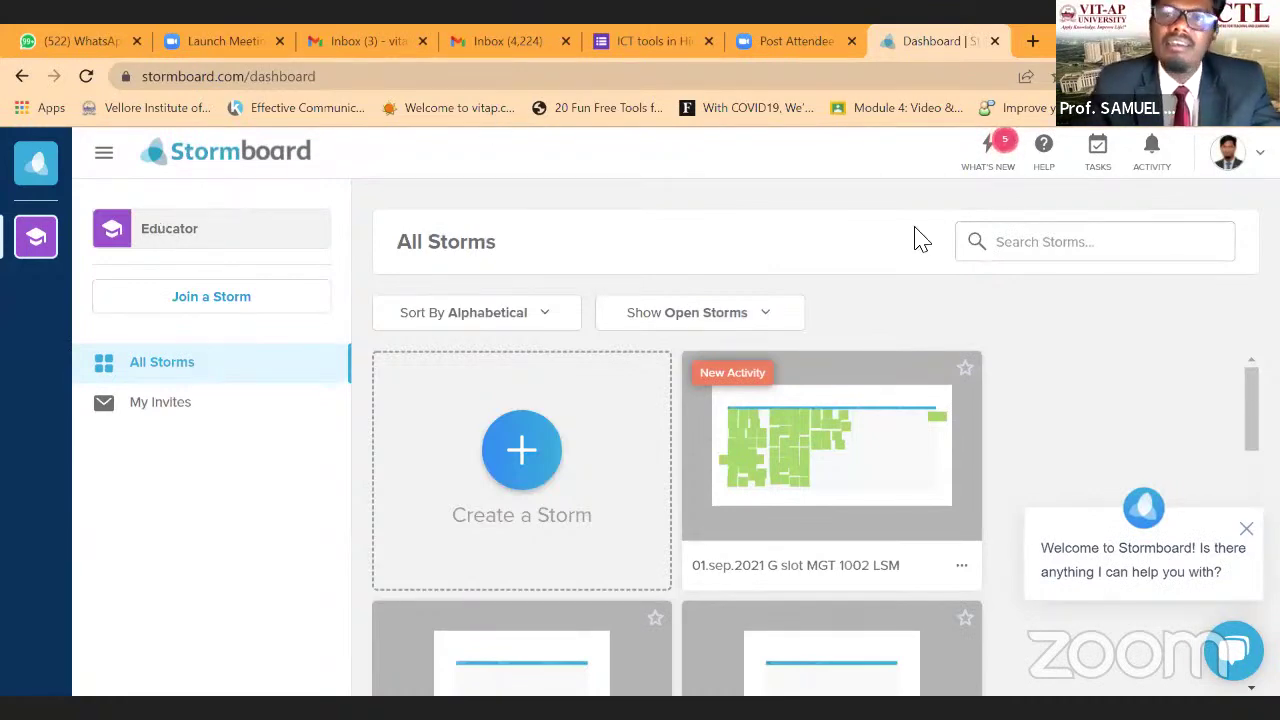
scroll(815, 524, "down", 4)
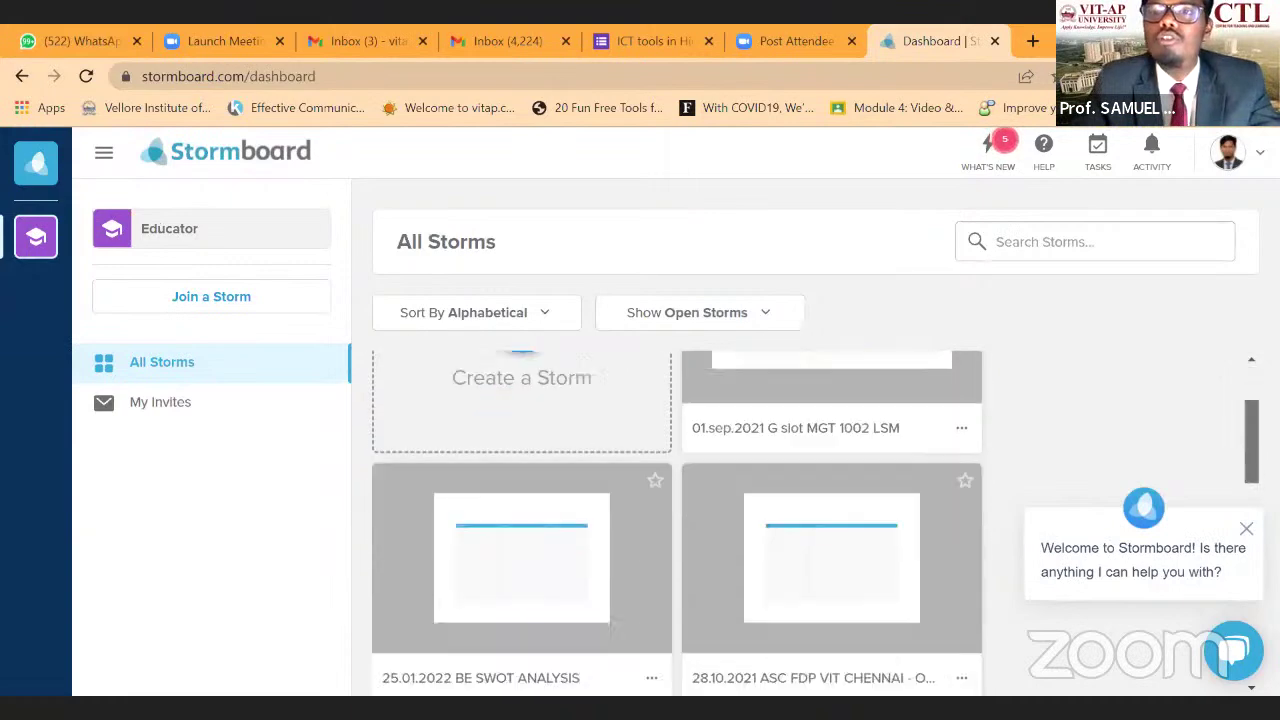
scroll(815, 524, "down", 3)
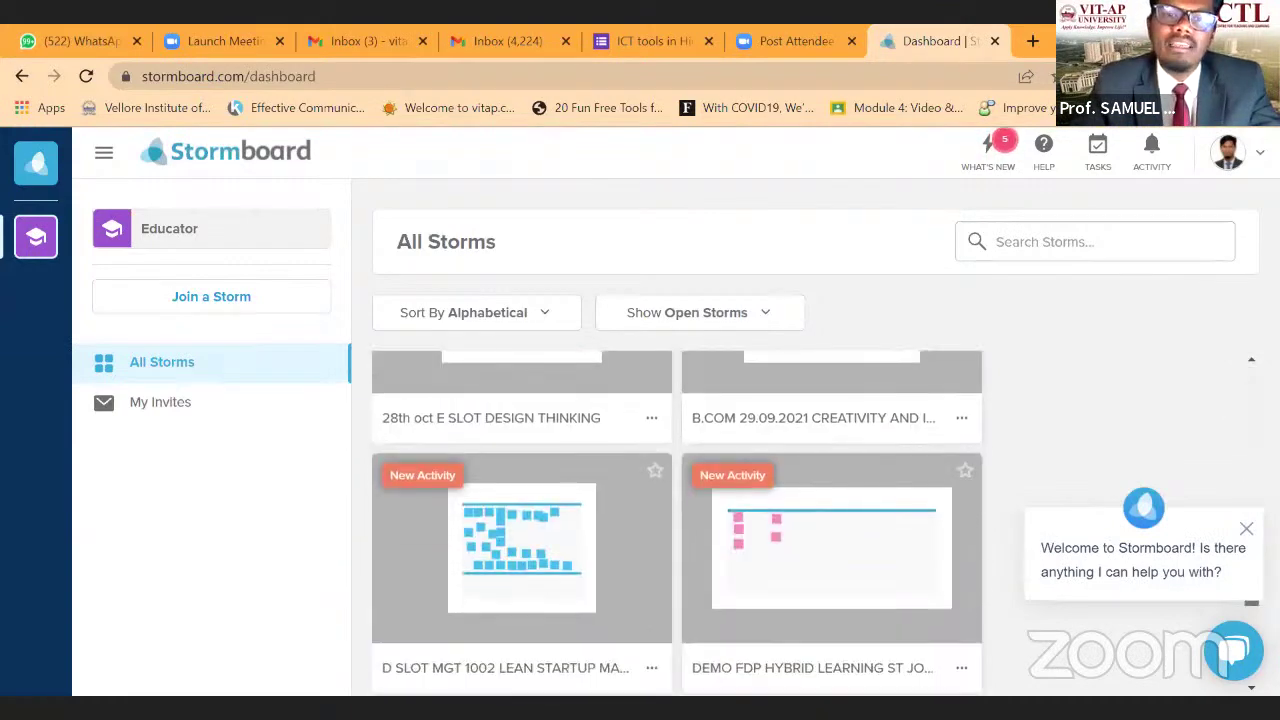
scroll(815, 524, "up", 4)
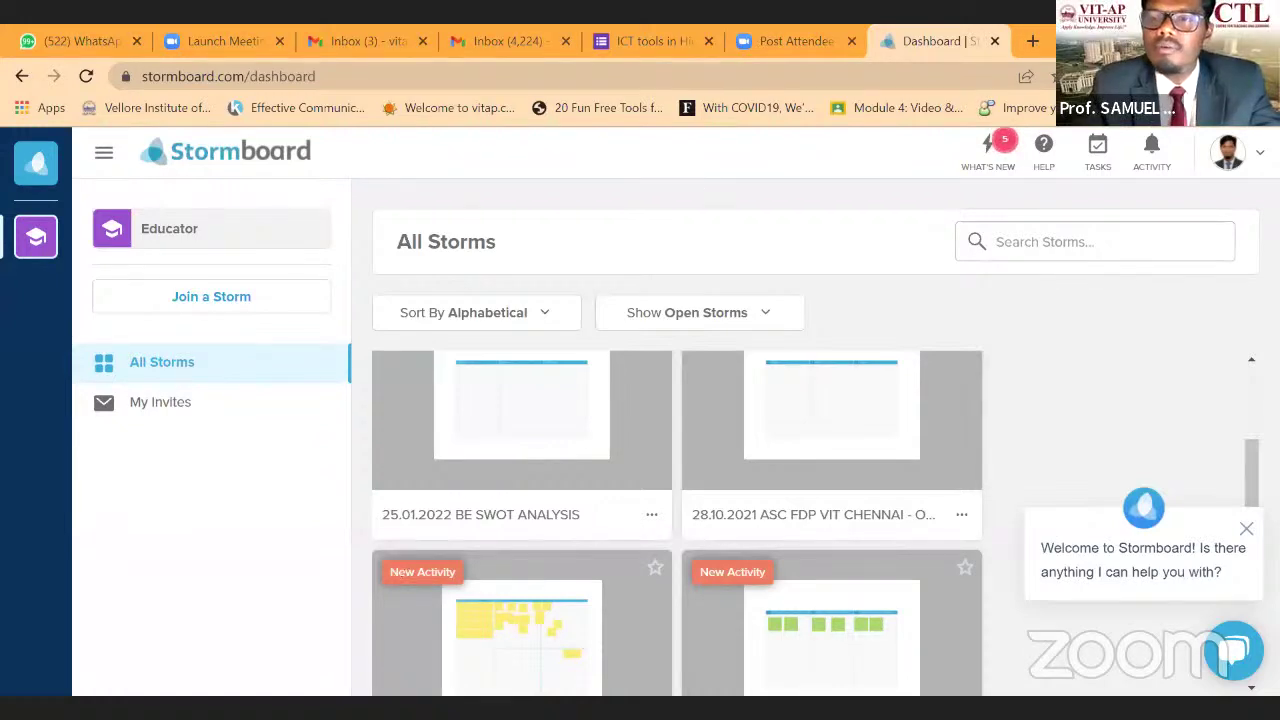
left_click_drag(1041, 572, 1221, 572)
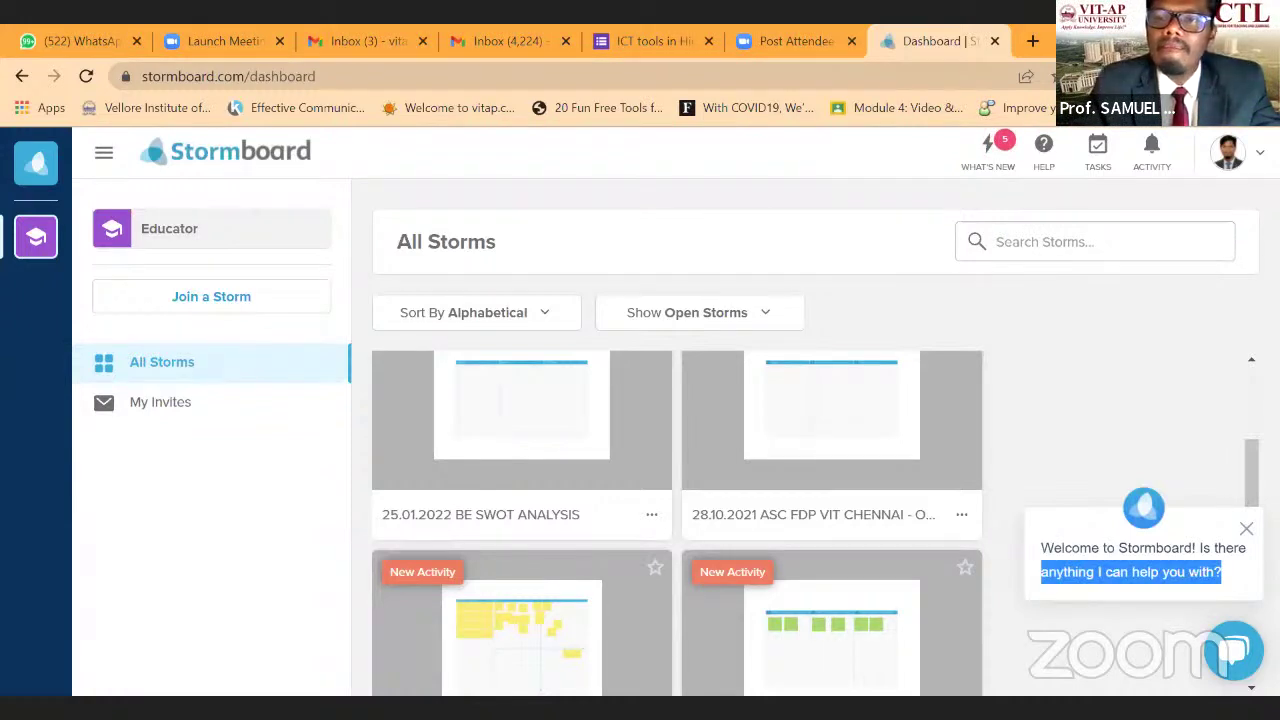
left_click_drag(1041, 548, 1246, 548)
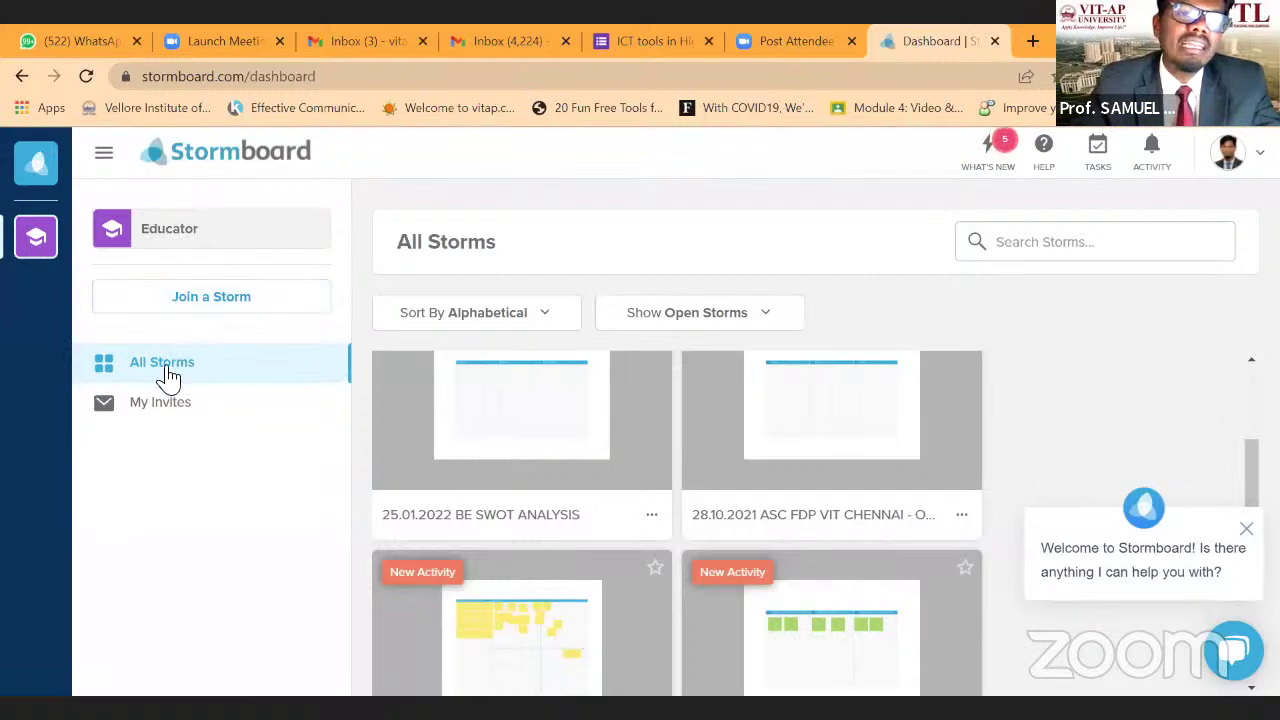
left_click(38, 240)
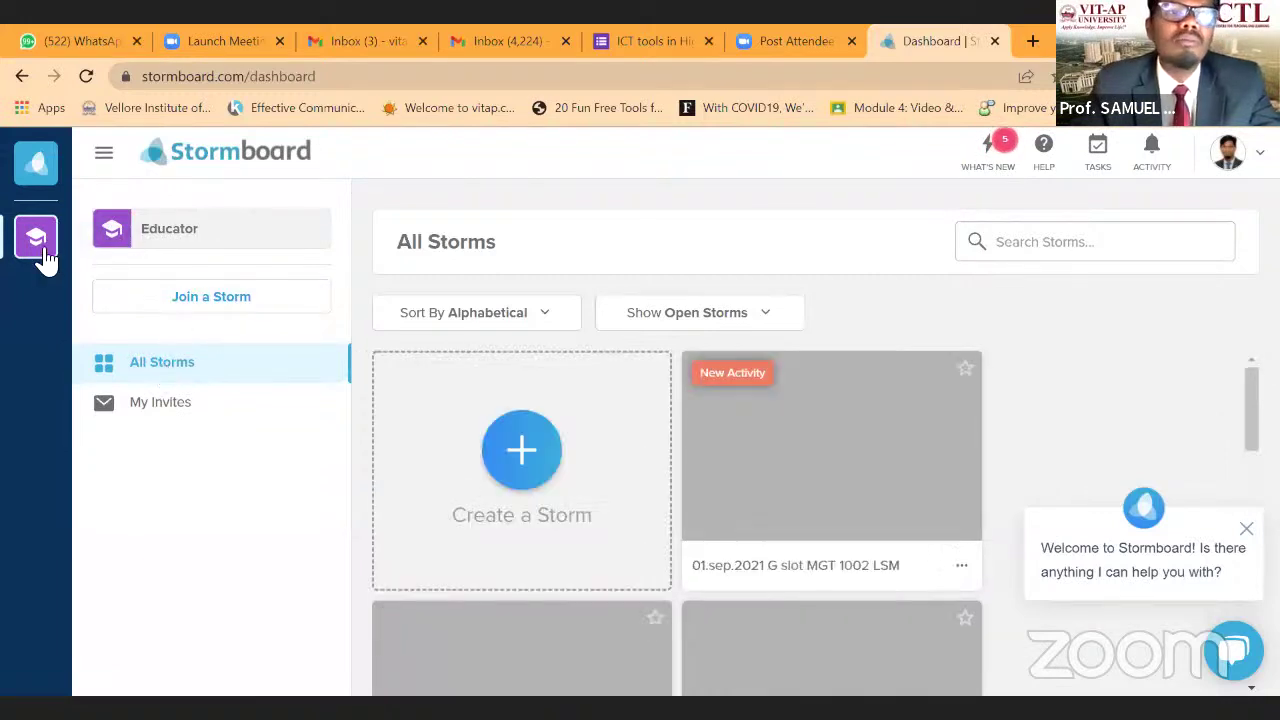
Create an Educator storm named 'ICT FDP SAMPLE 12.02.2022 SATYABAMA MATHS DEPT' and proceed to template selection.
left_click(539, 481)
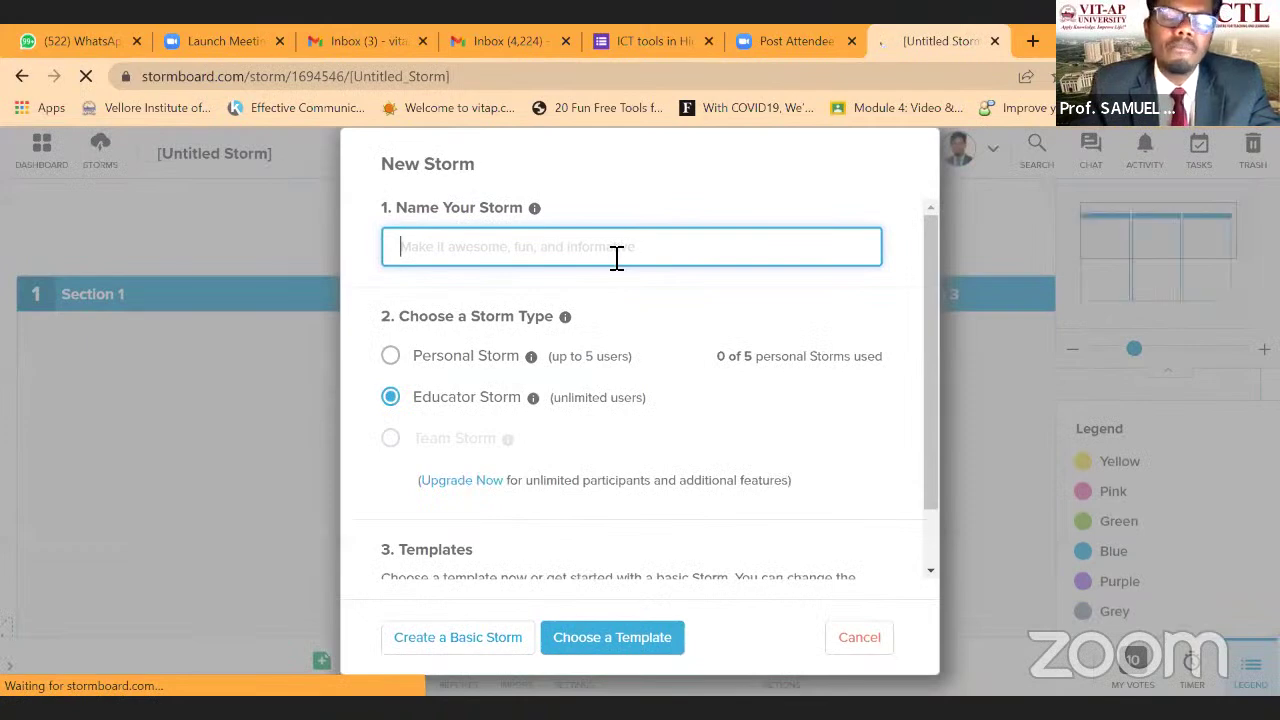
type("IC")
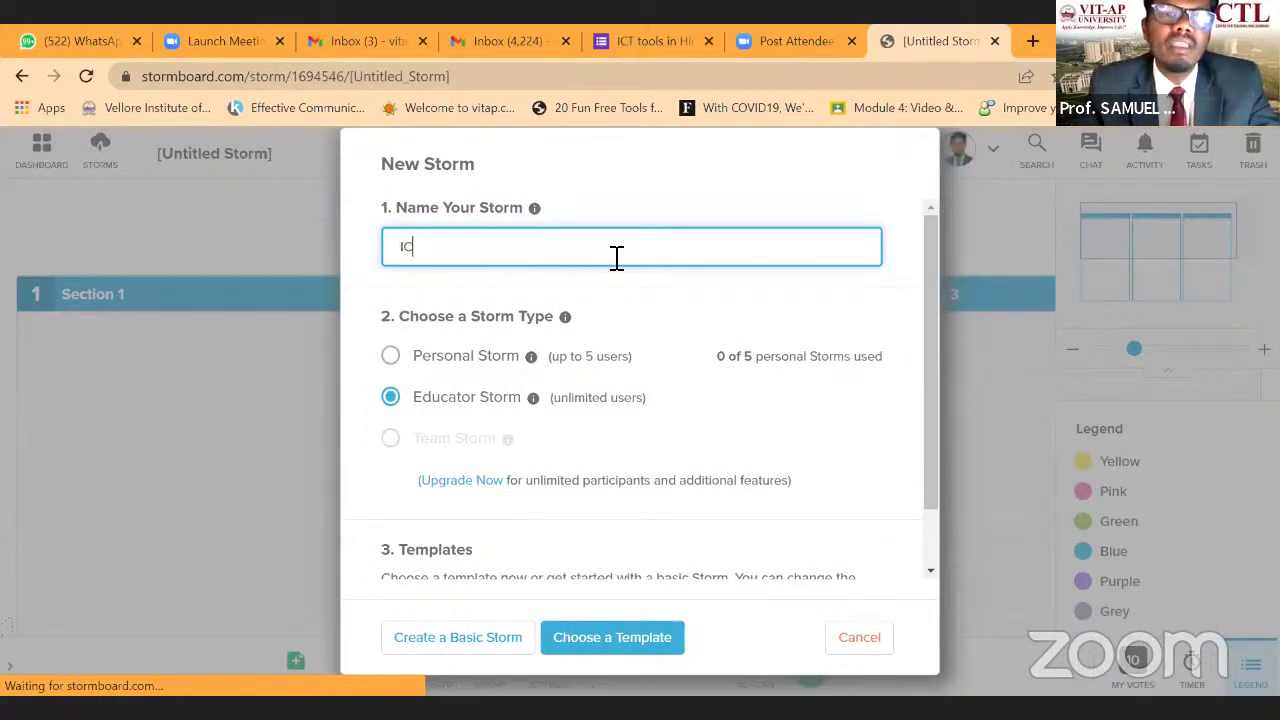
type("T FDP SAMPLE")
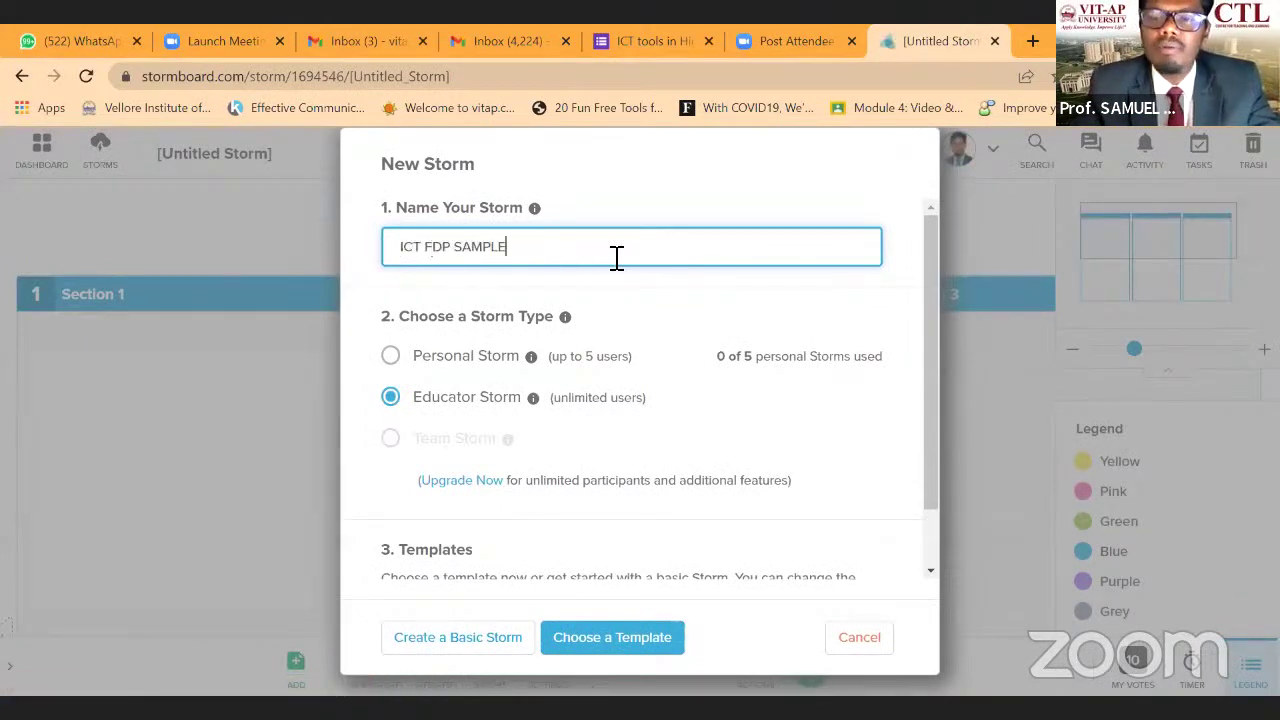
type(" 12.02.2")
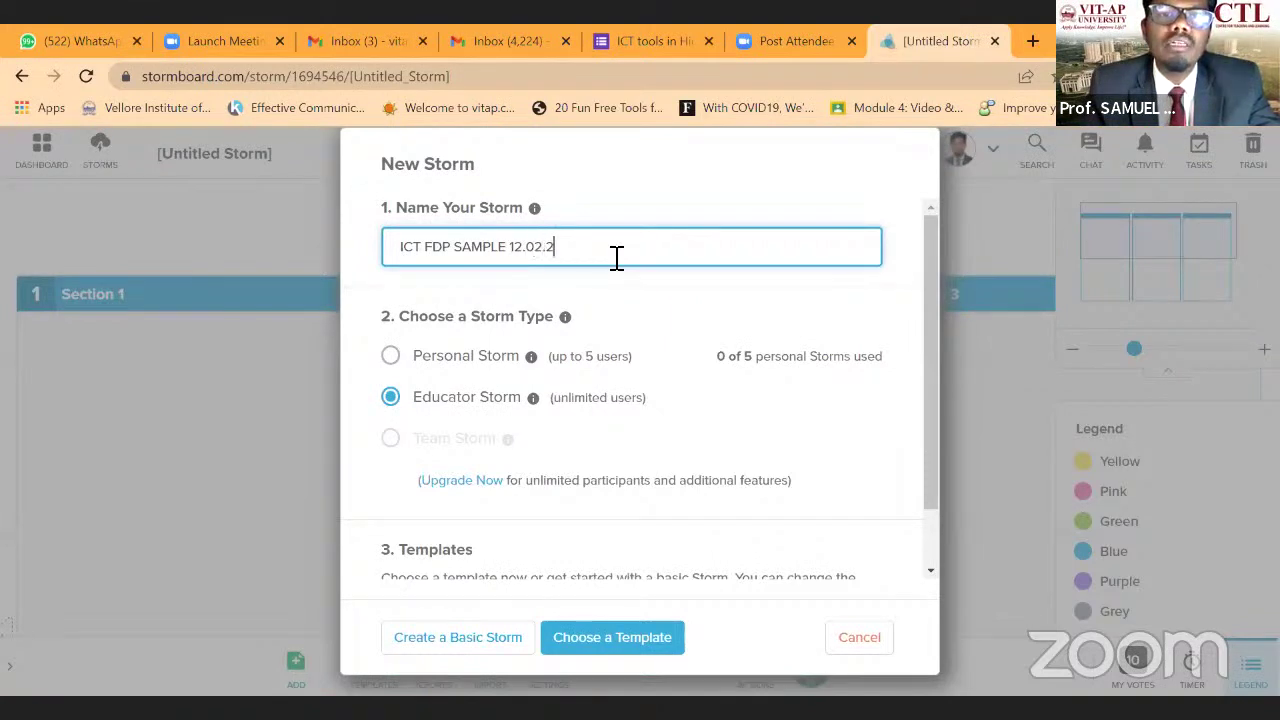
type("022 SAR")
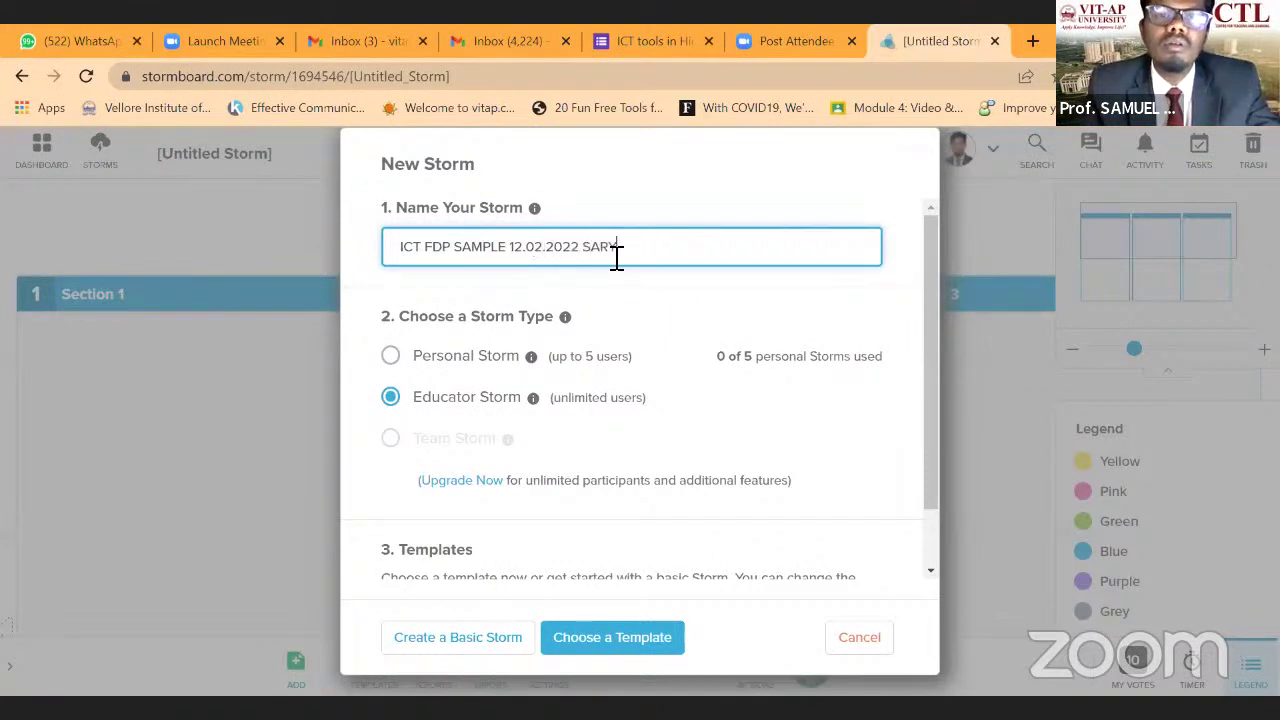
type("YABAMA ")
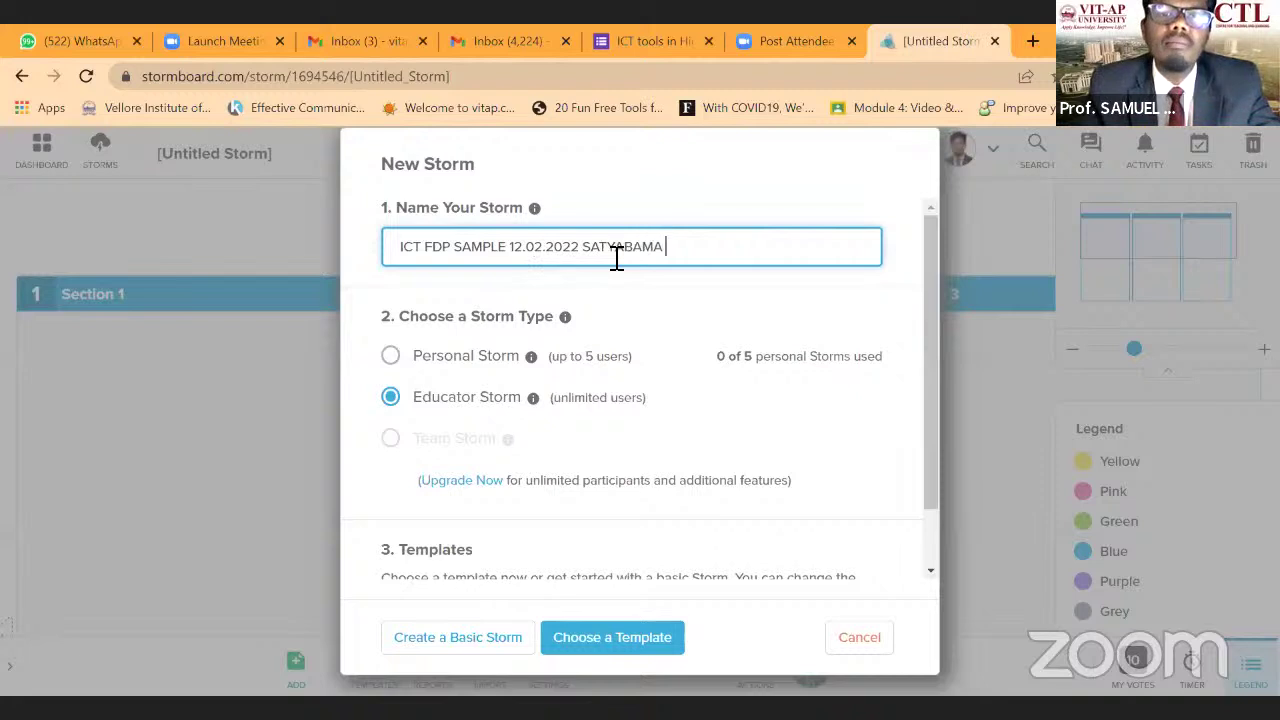
type("MATHS DEPT")
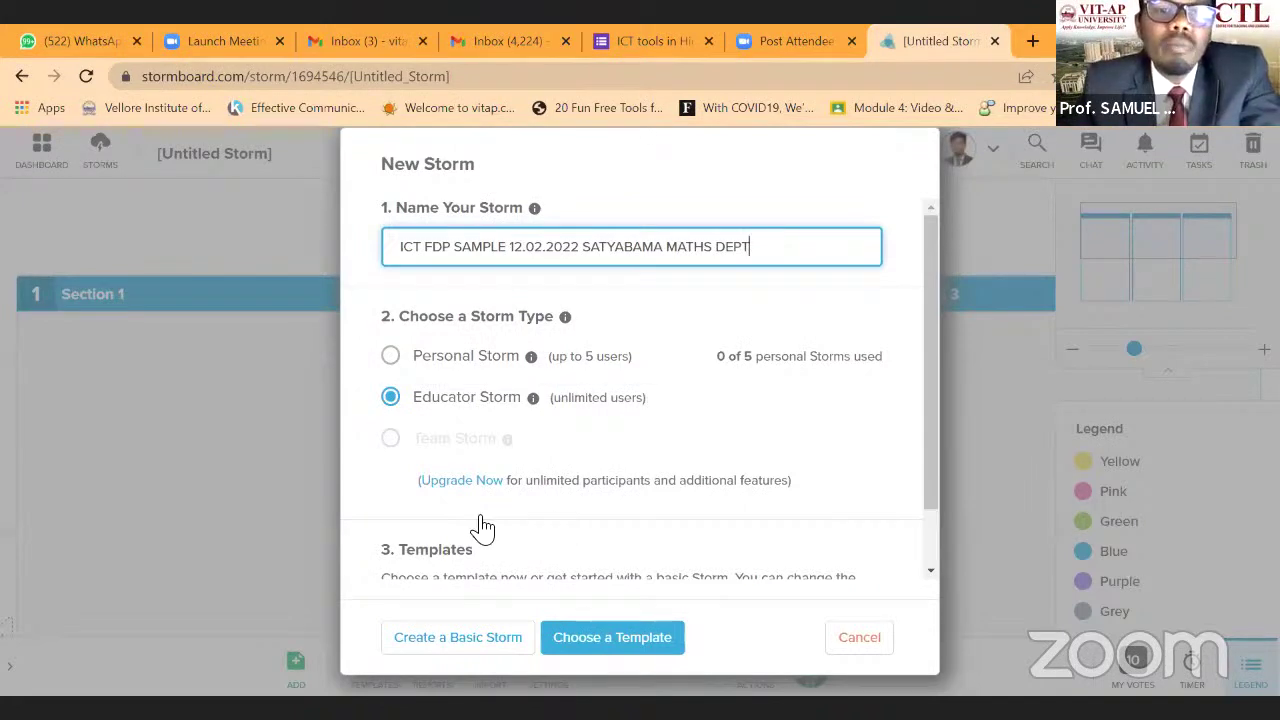
left_click(632, 463)
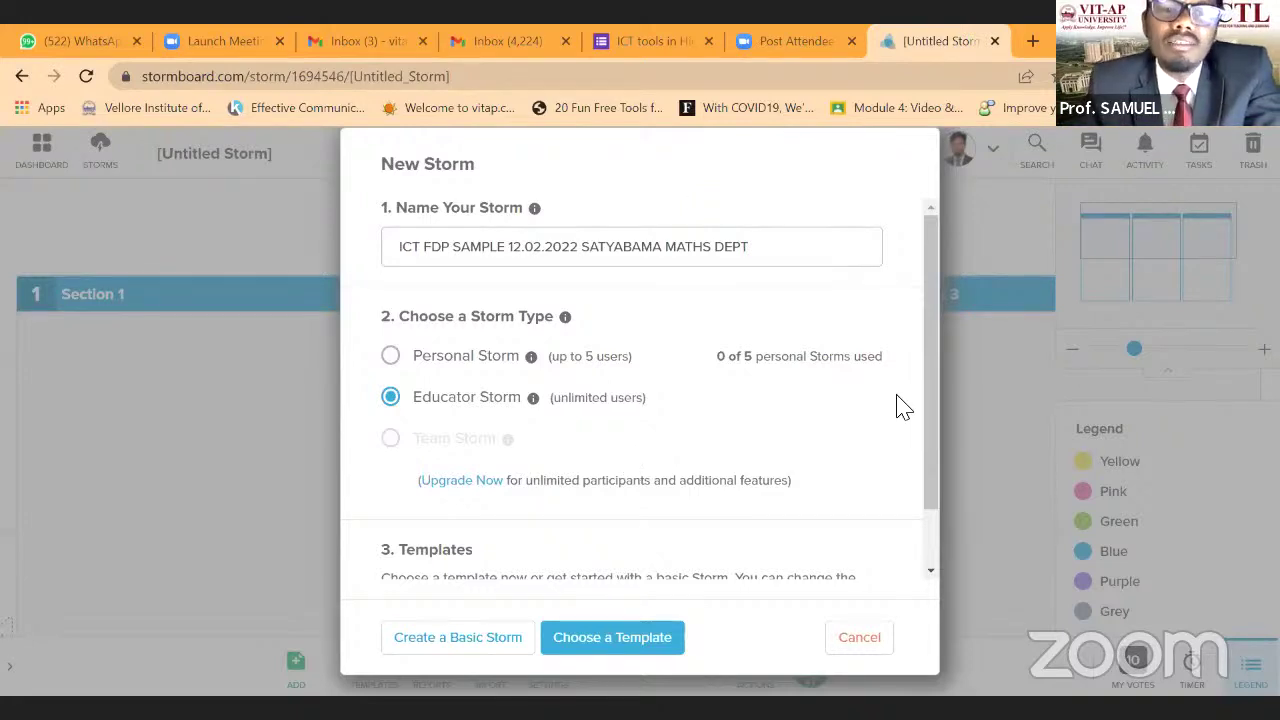
left_click_drag(928, 400, 923, 554)
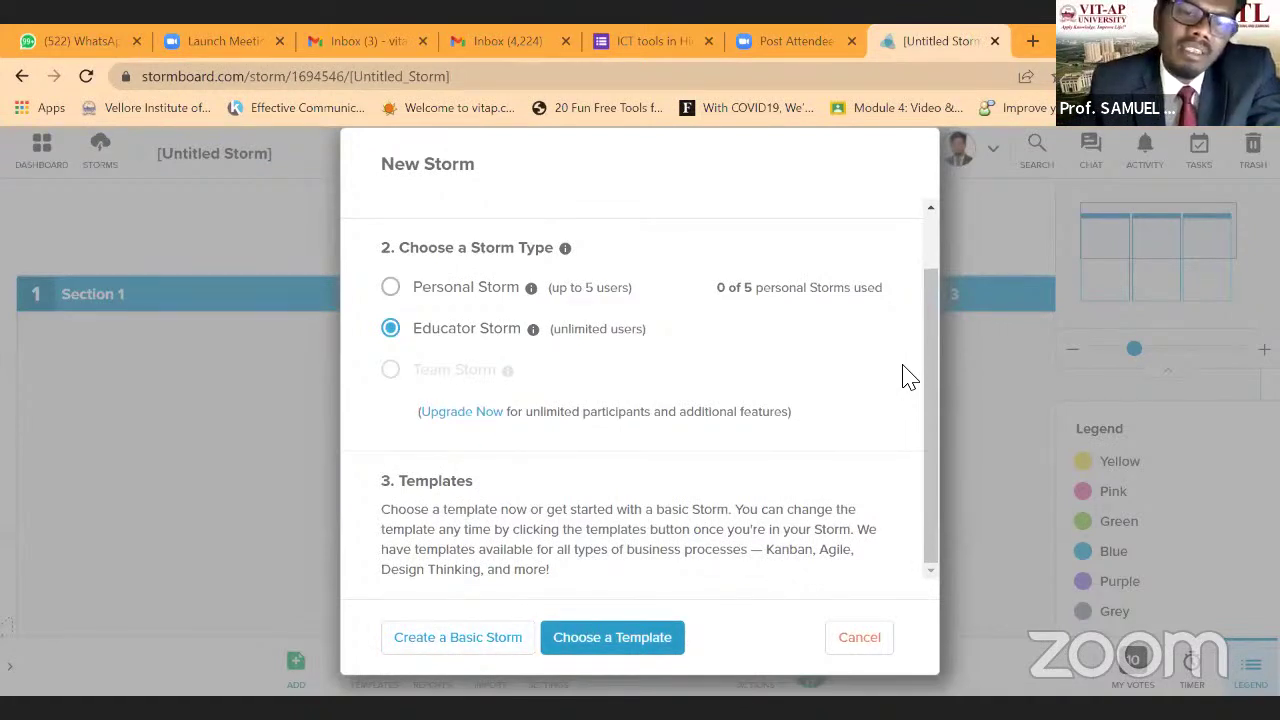
key("Return")
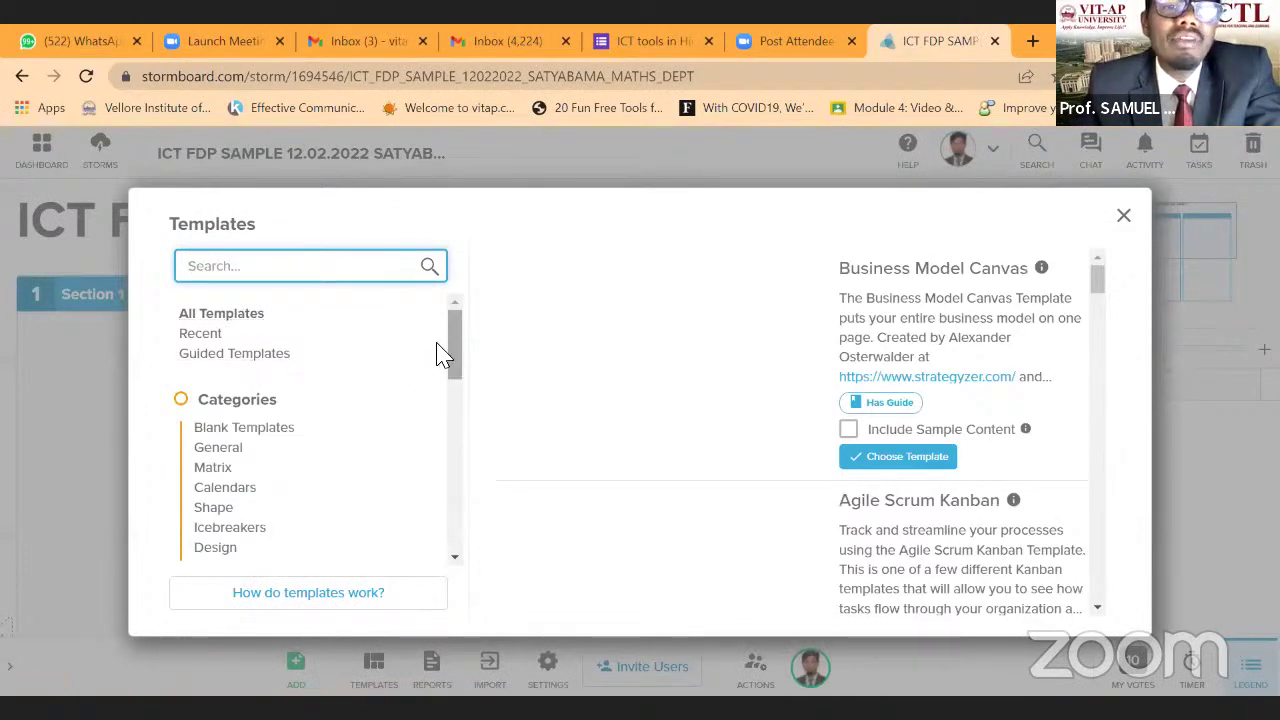
Choose Action Brainstorming under Use Cases > Brainstorming and Ideation and apply it to the storm.
left_click(462, 345)
left_click_drag(462, 345, 456, 379)
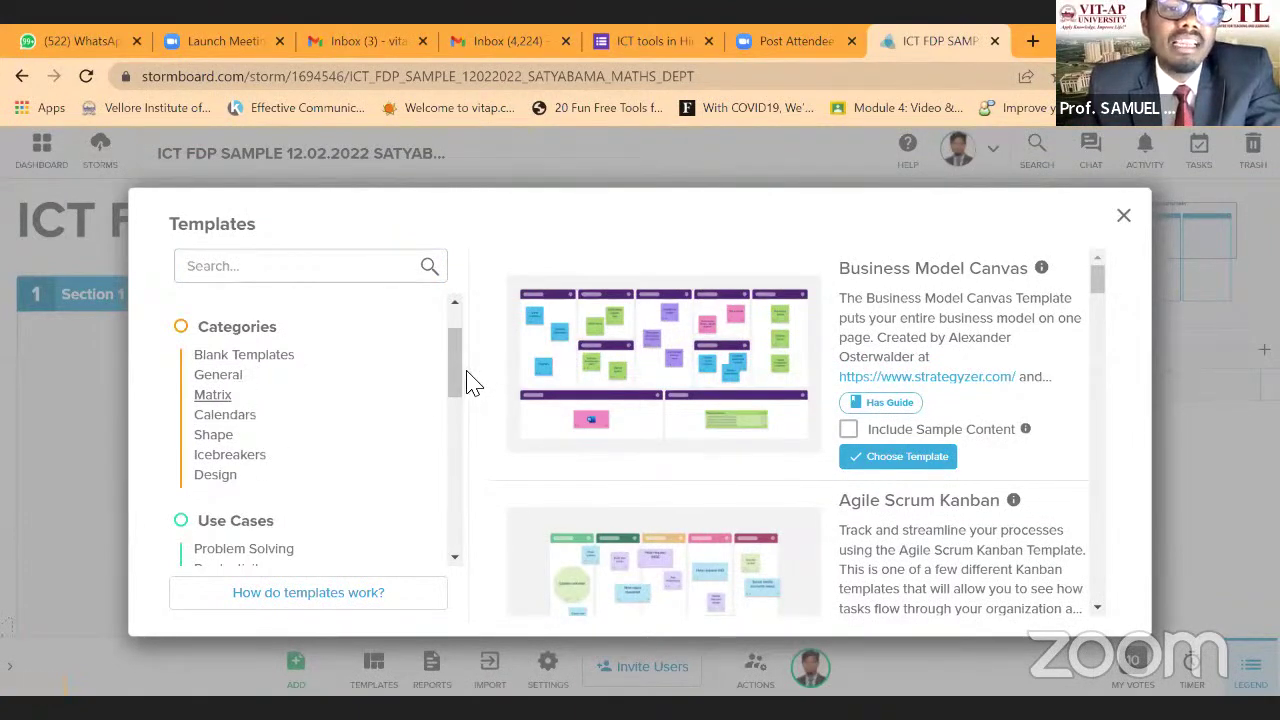
left_click_drag(454, 394, 457, 449)
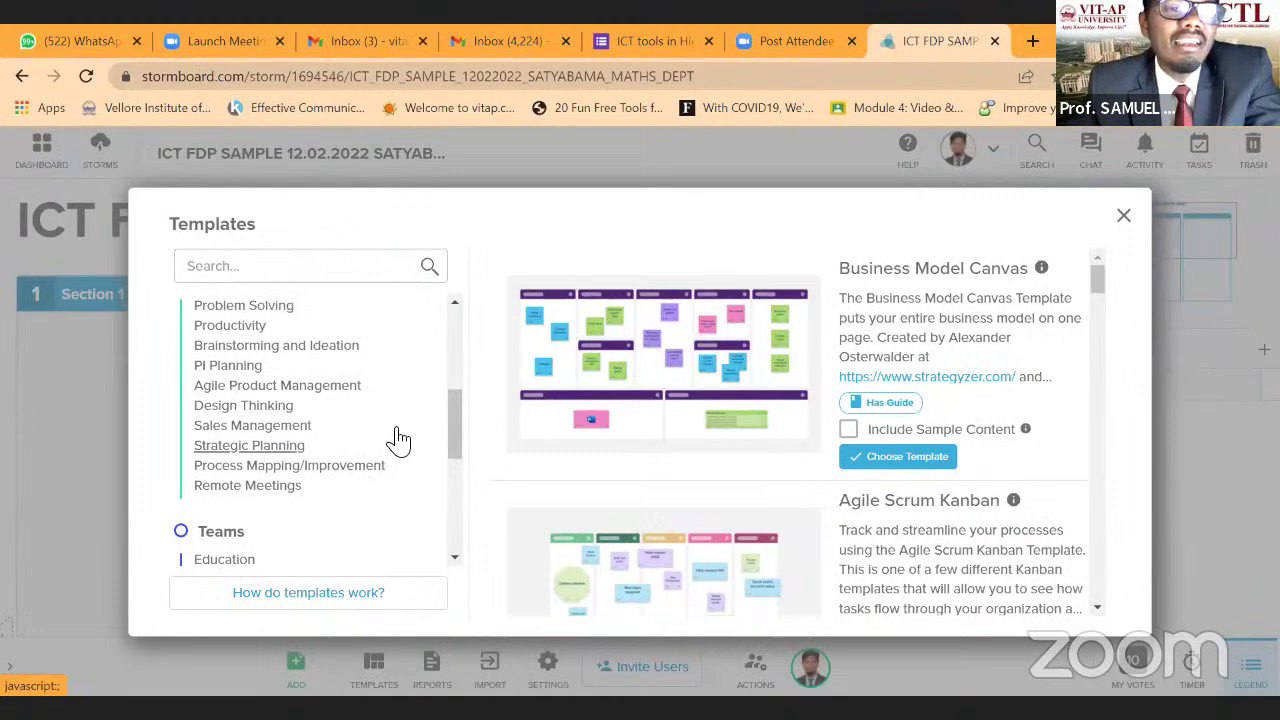
left_click_drag(462, 422, 444, 489)
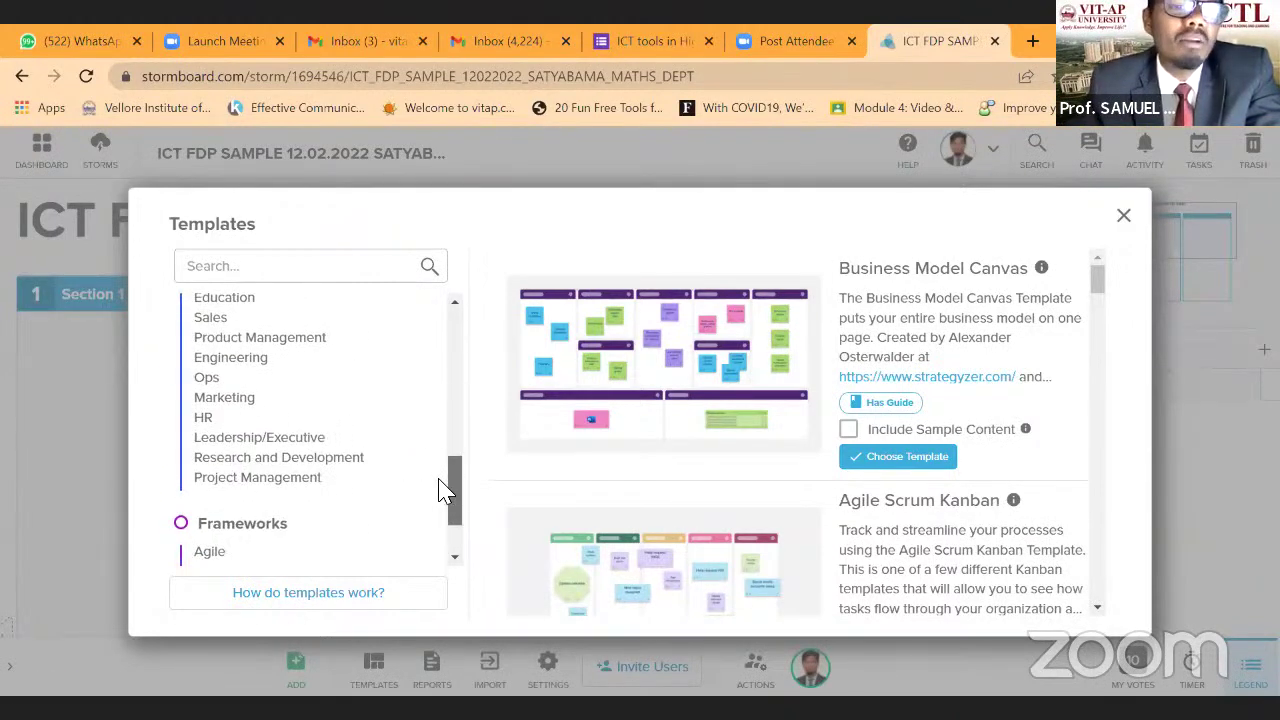
scroll(439, 479, "down", 3)
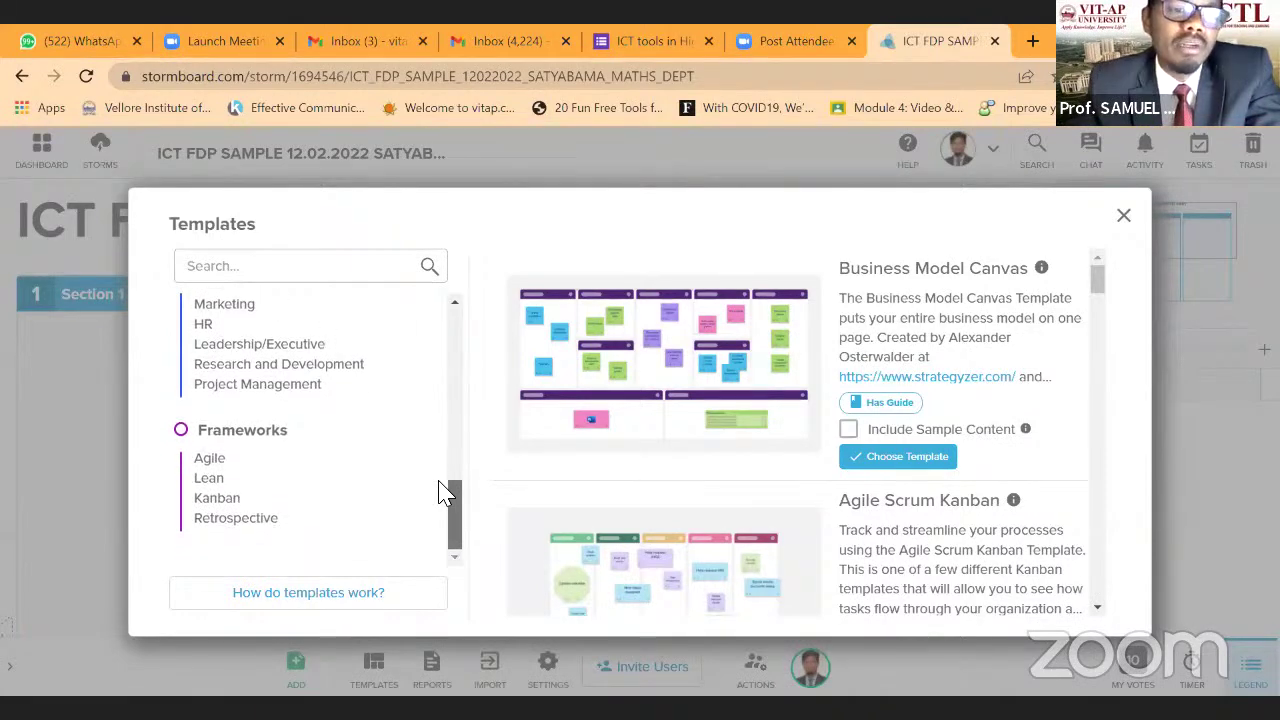
scroll(440, 470, "up", 5)
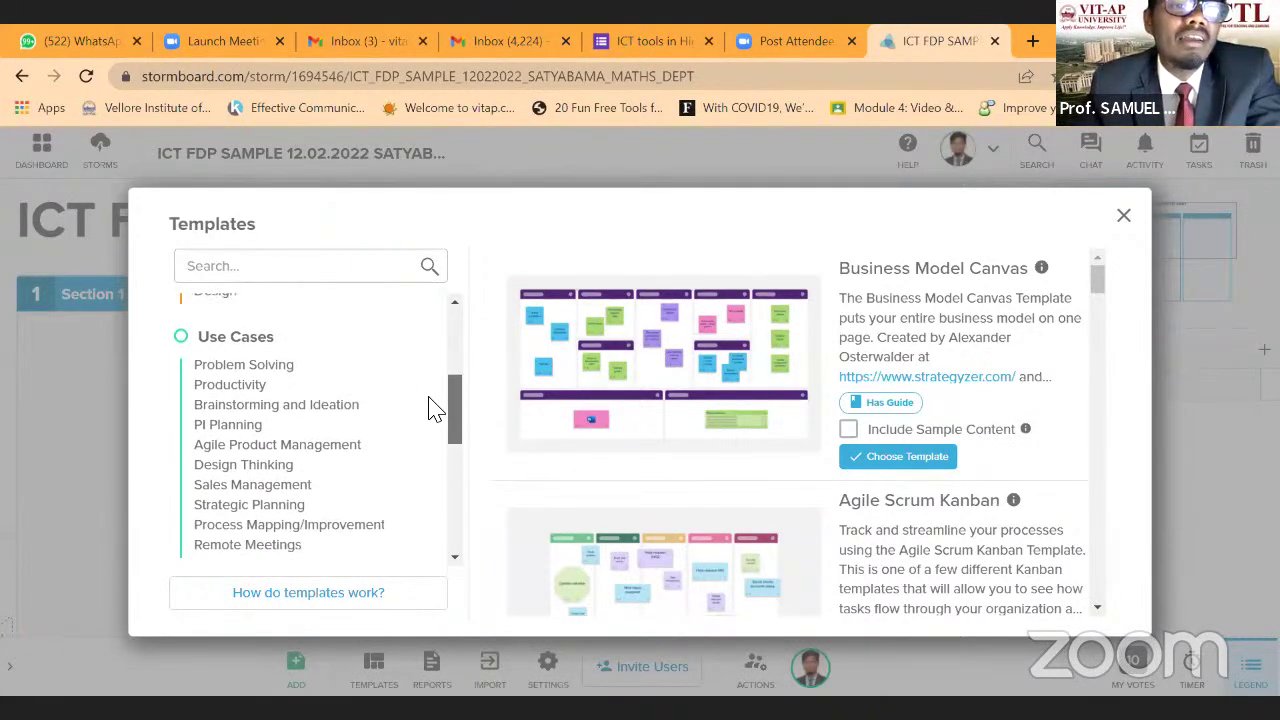
left_click(336, 405)
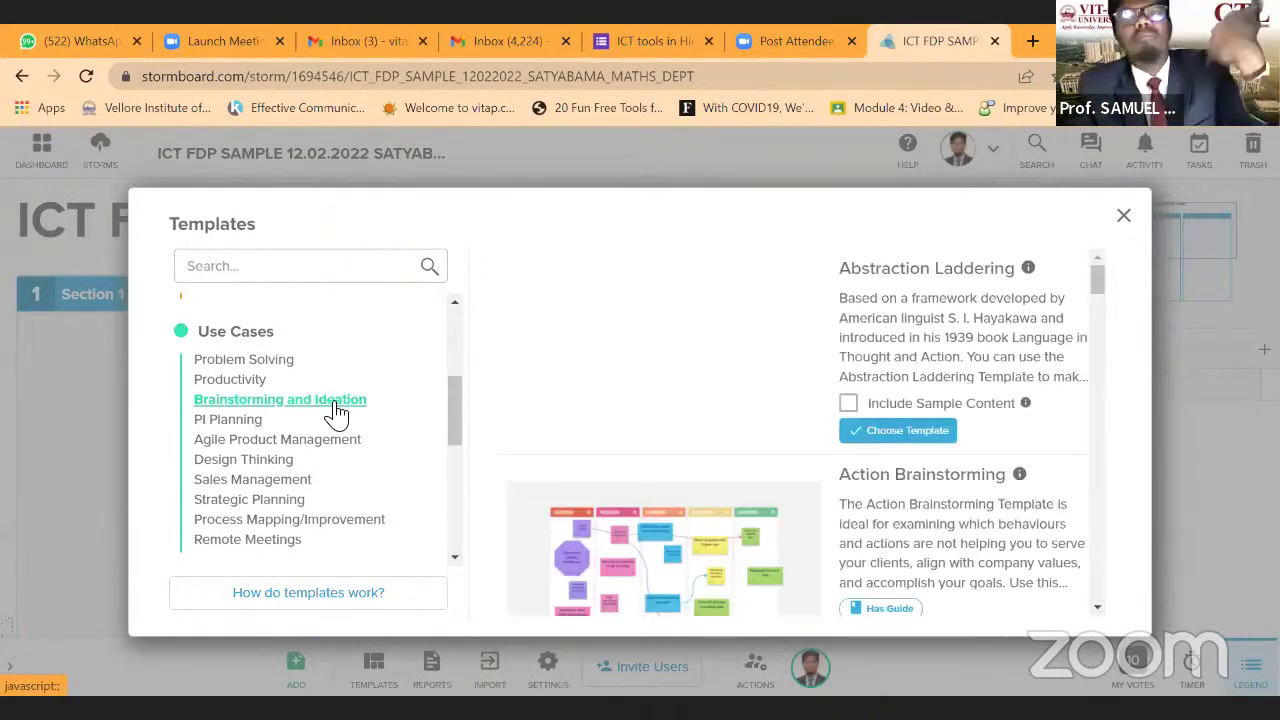
mouse_move(808, 291)
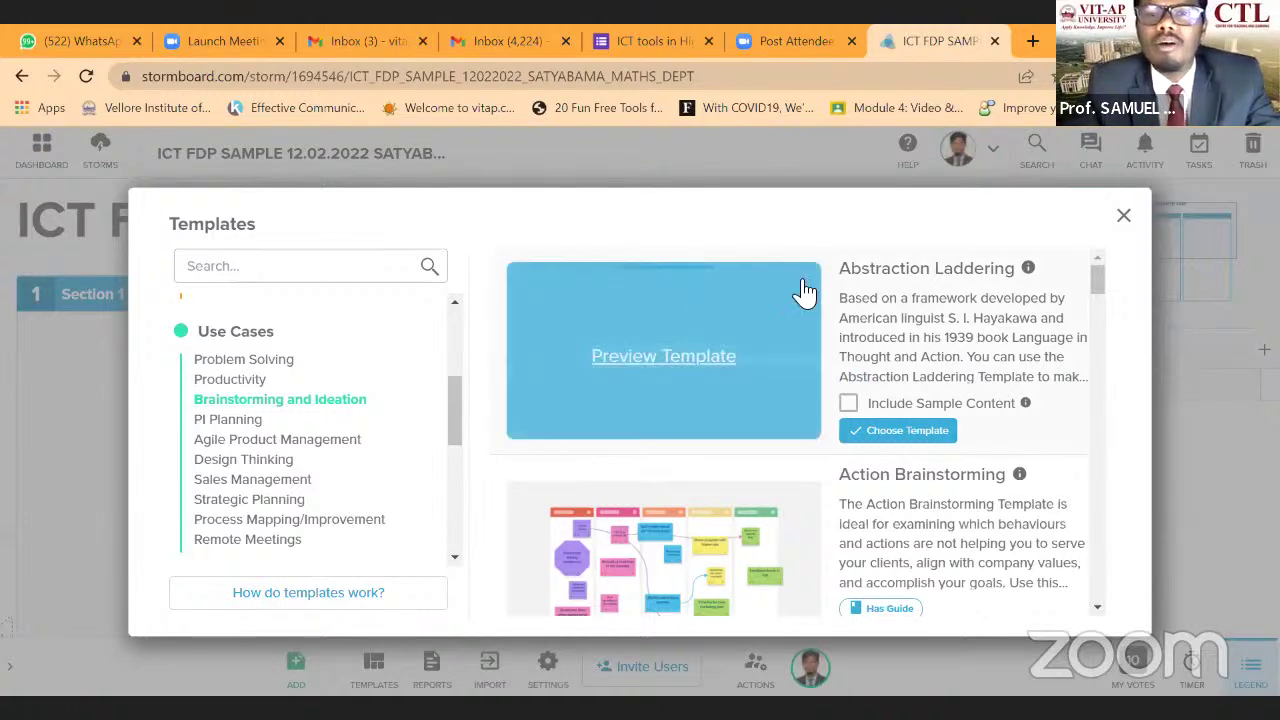
left_click(890, 457)
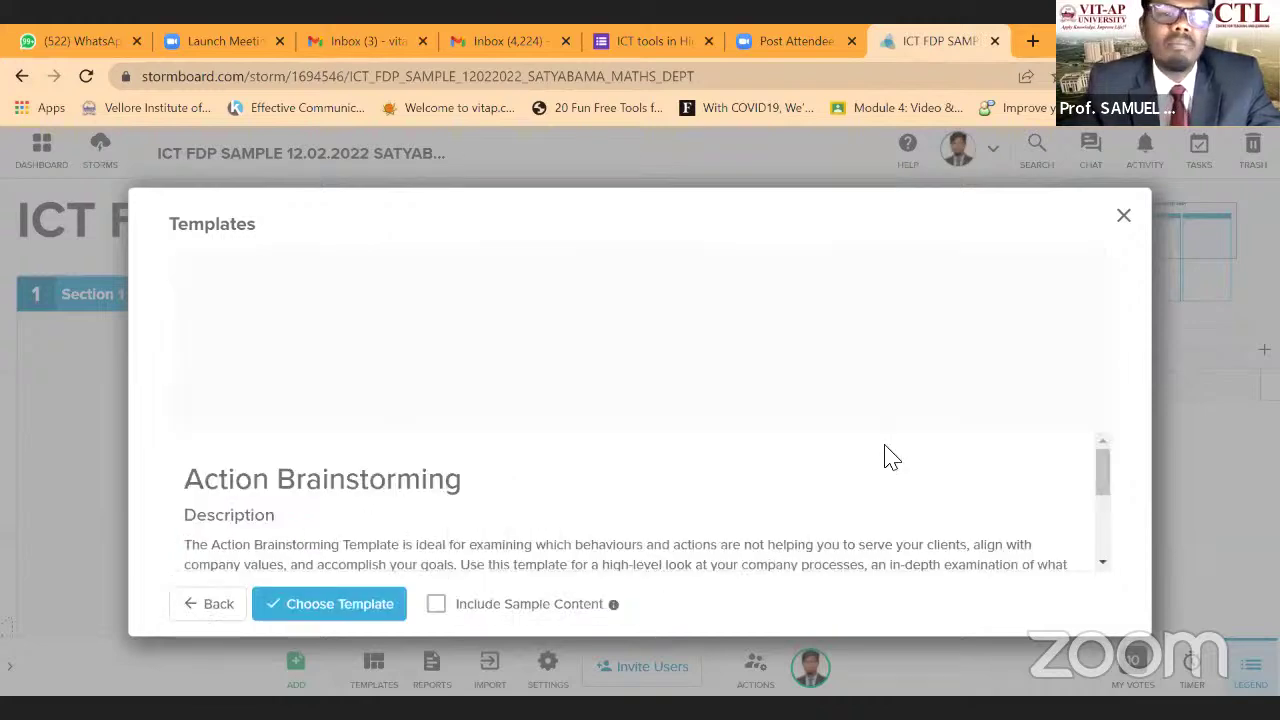
left_click(385, 612)
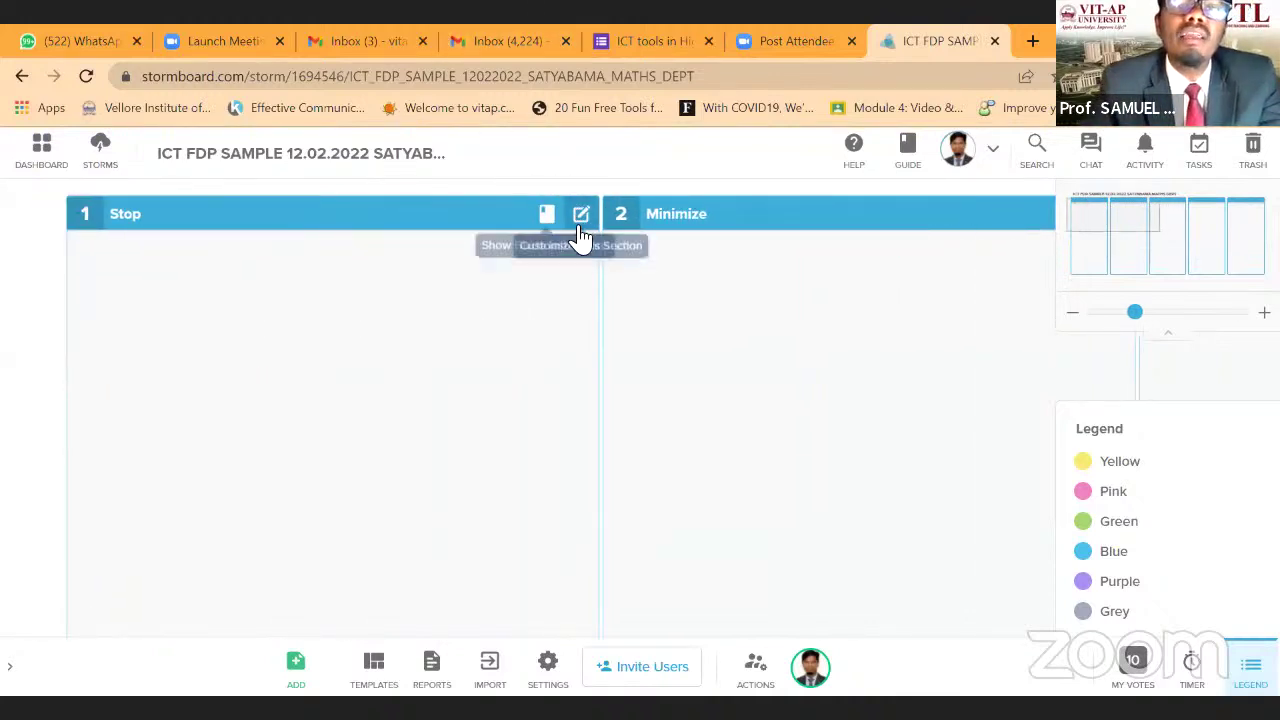
Edit the Stop section and save 'phase 1' as its description.
left_click(581, 216)
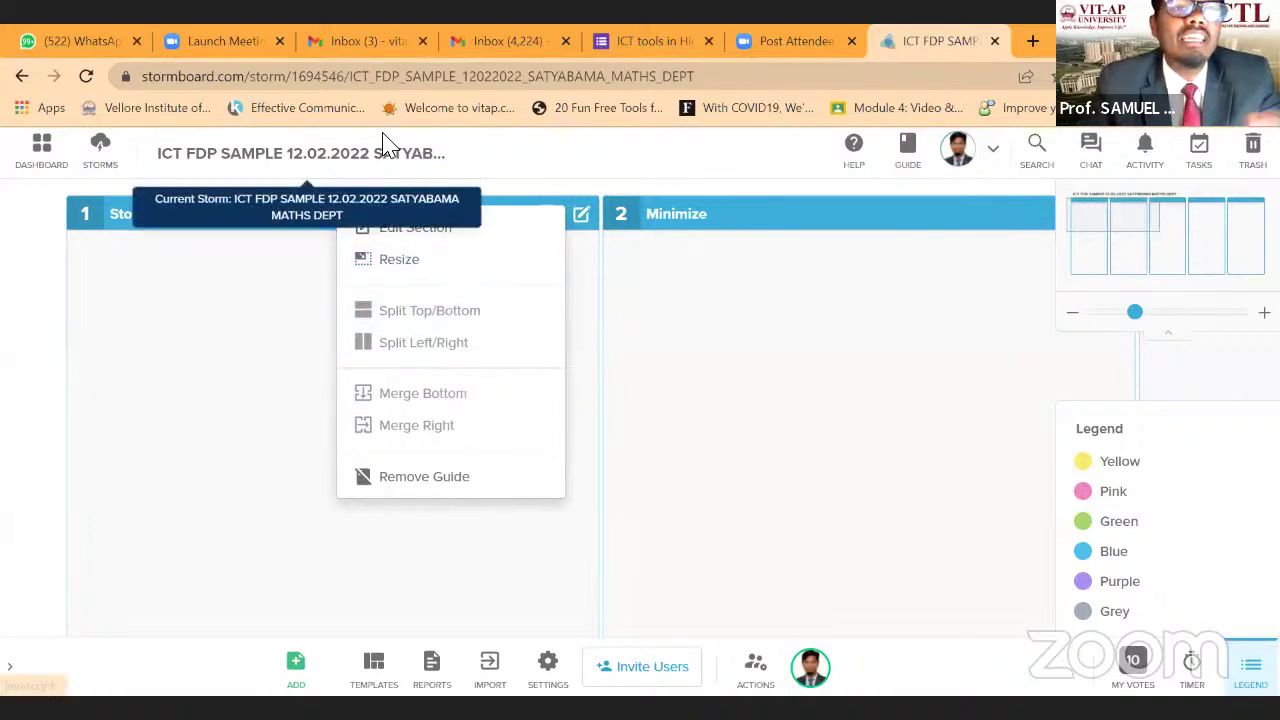
left_click(437, 240)
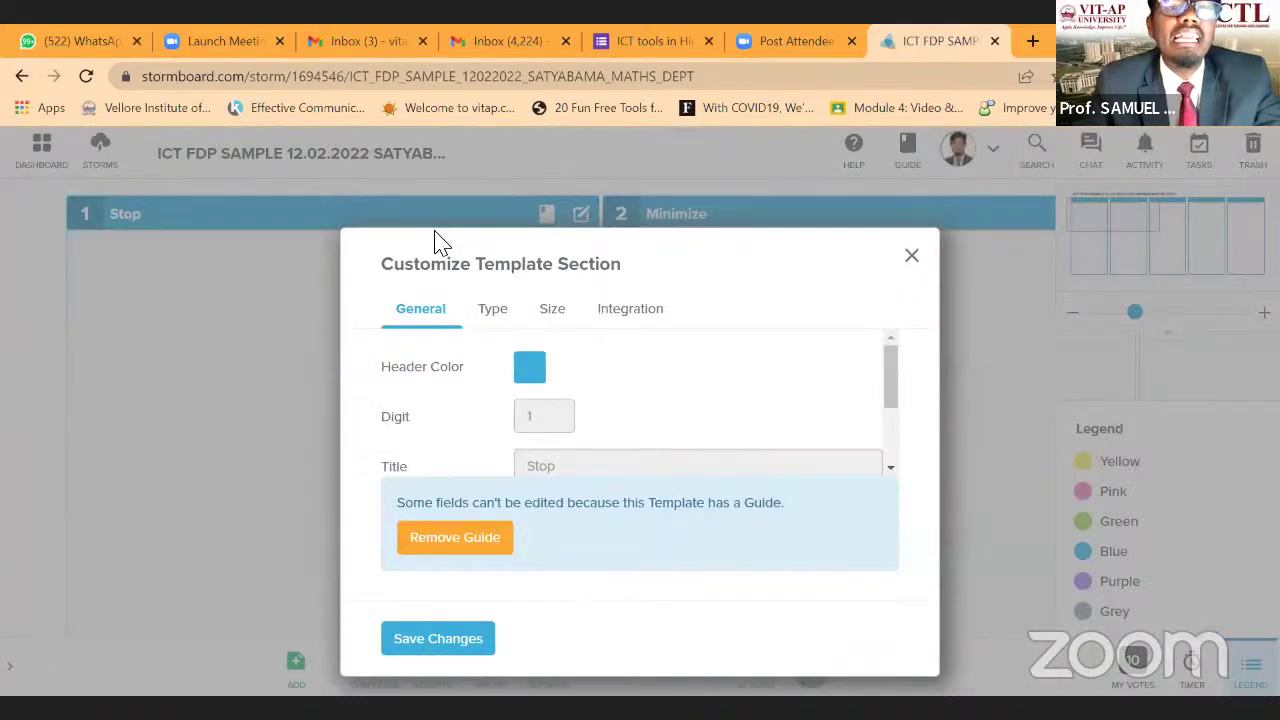
left_click_drag(886, 394, 894, 334)
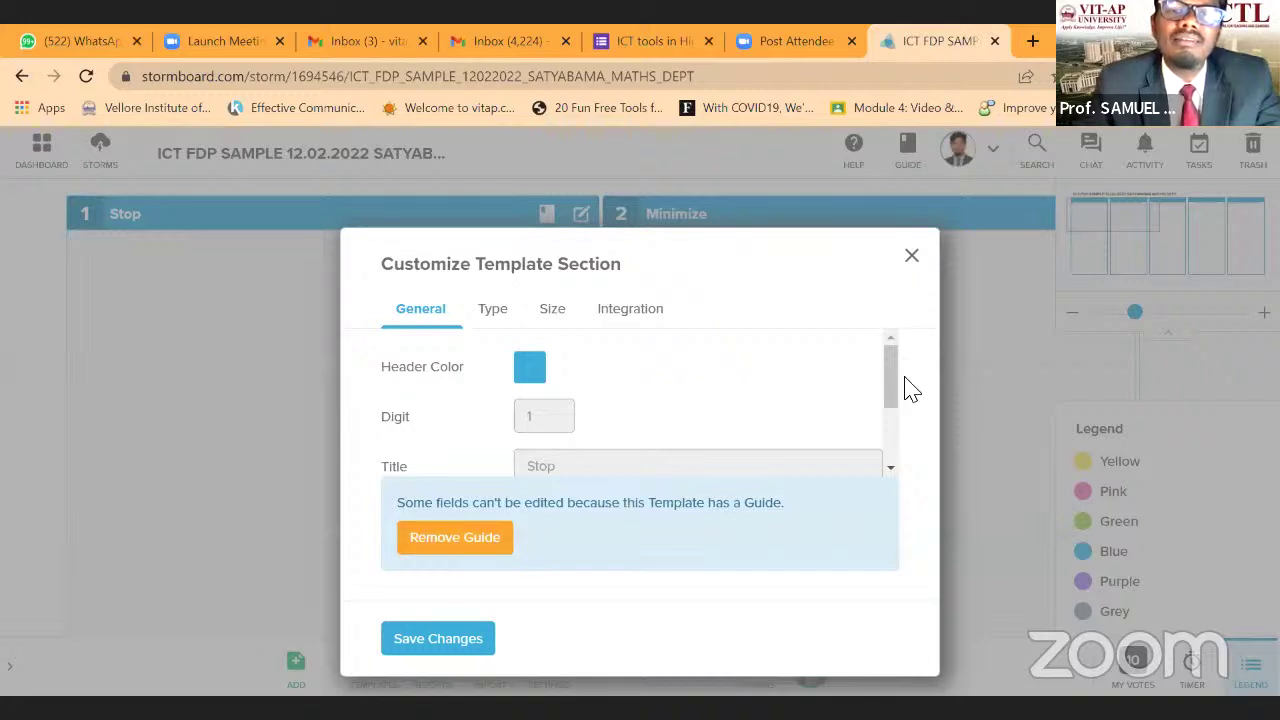
scroll(895, 450, "down", 2)
left_click(617, 395)
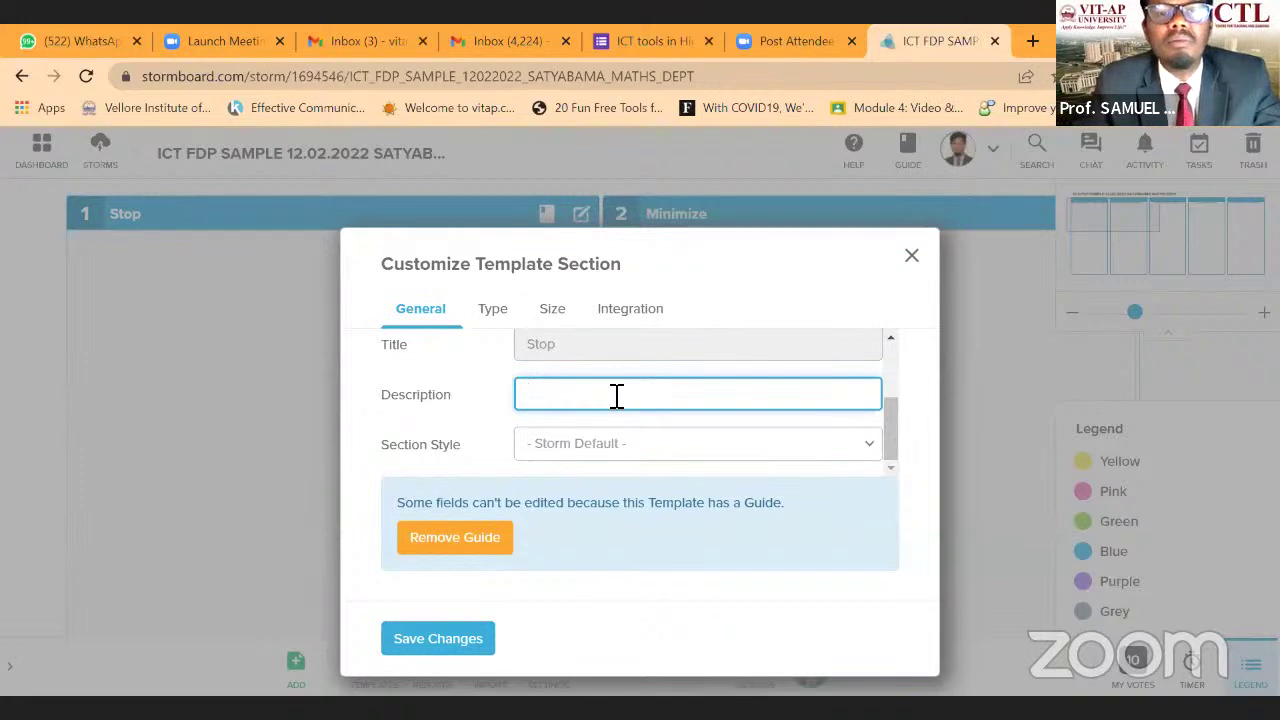
type("phase 1")
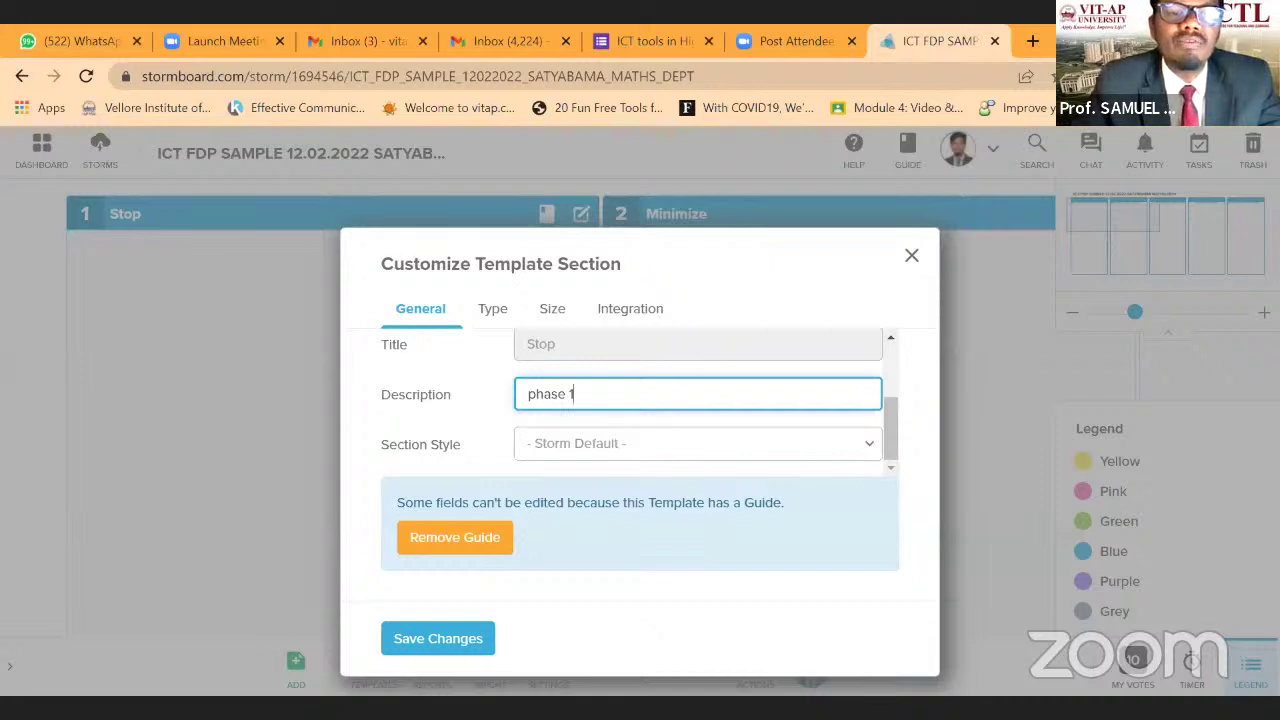
key("Return")
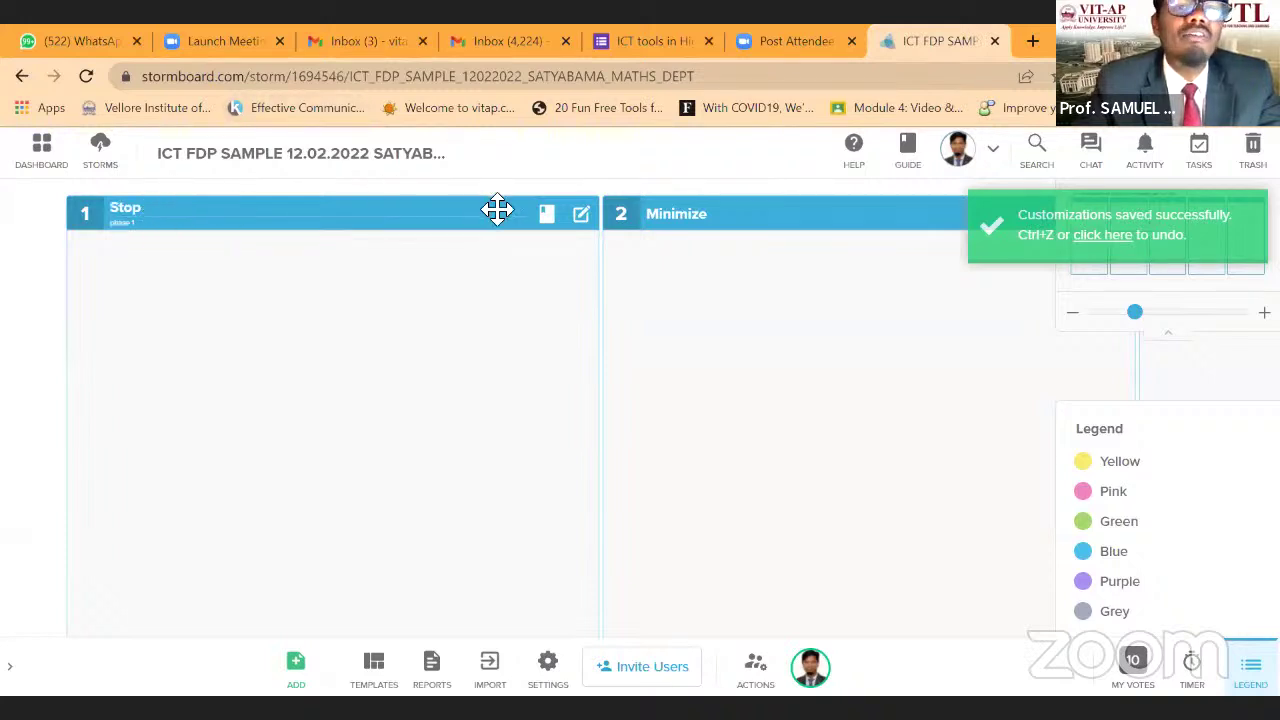
Remove the template guide from the Stop section's settings and confirm it.
left_click(581, 215)
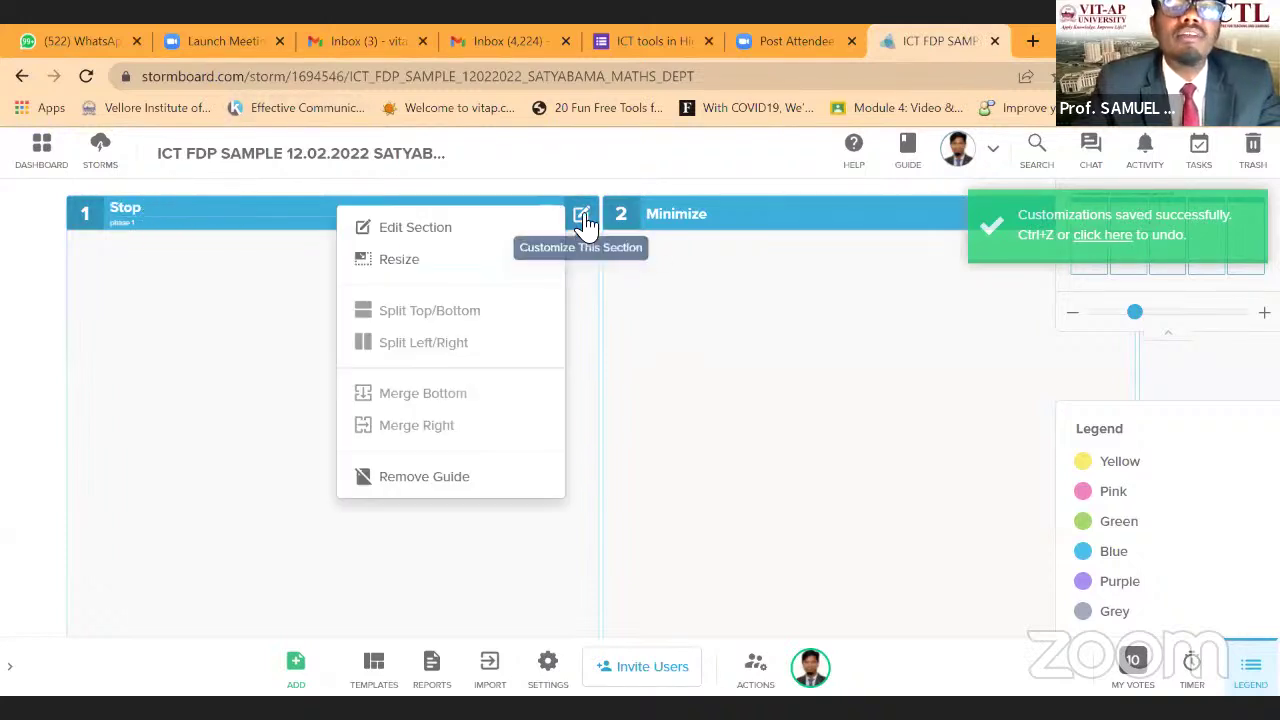
left_click(489, 232)
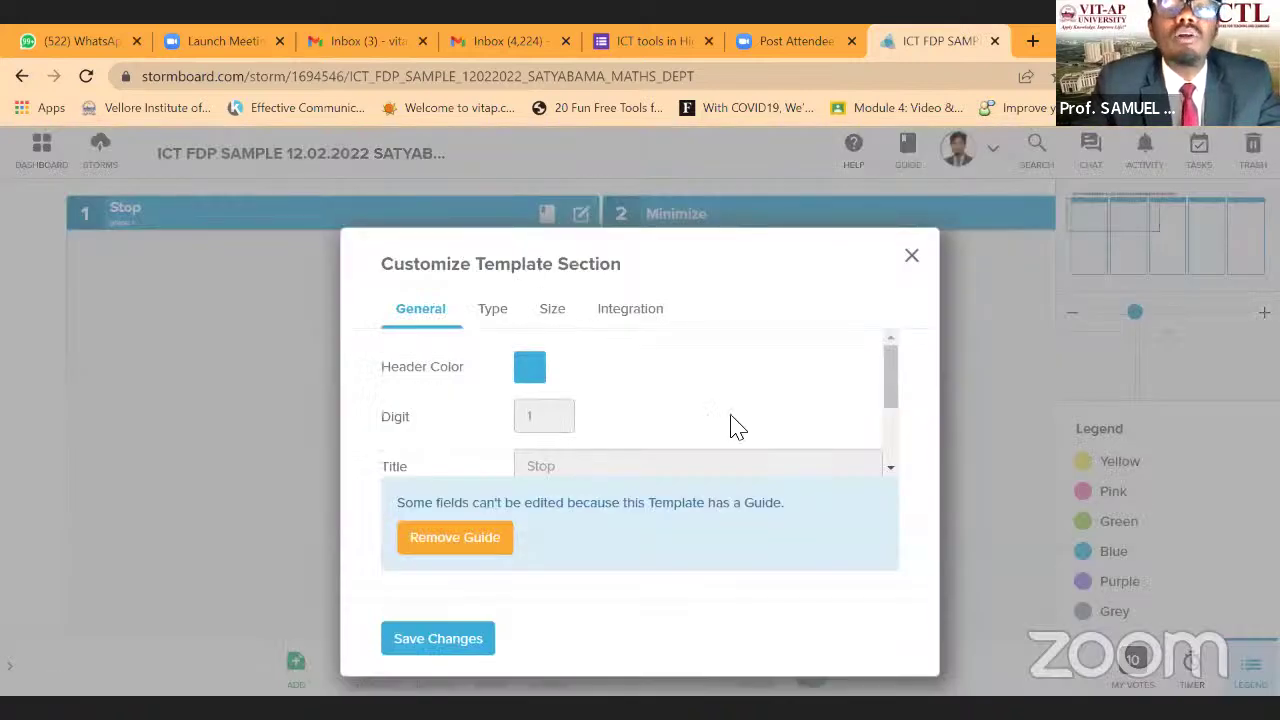
left_click(494, 537)
left_click(487, 480)
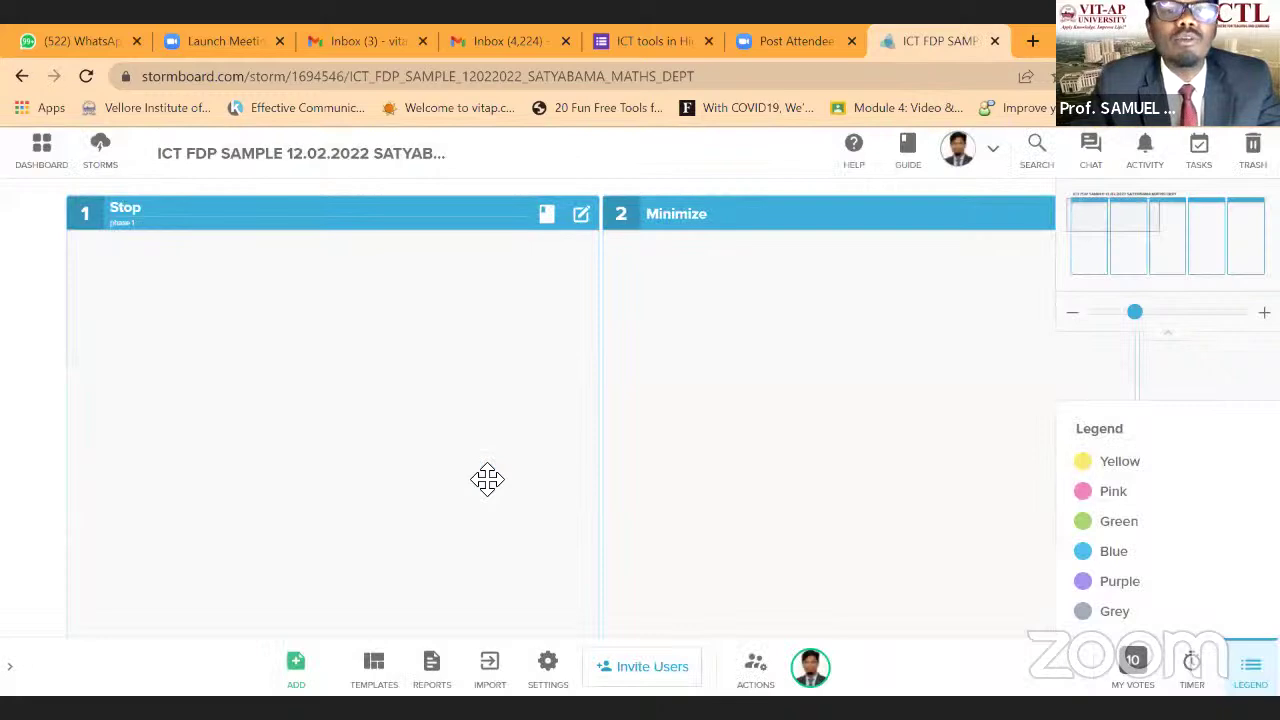
Resize the Stop section and pan the board to reveal all five columns.
left_click(581, 222)
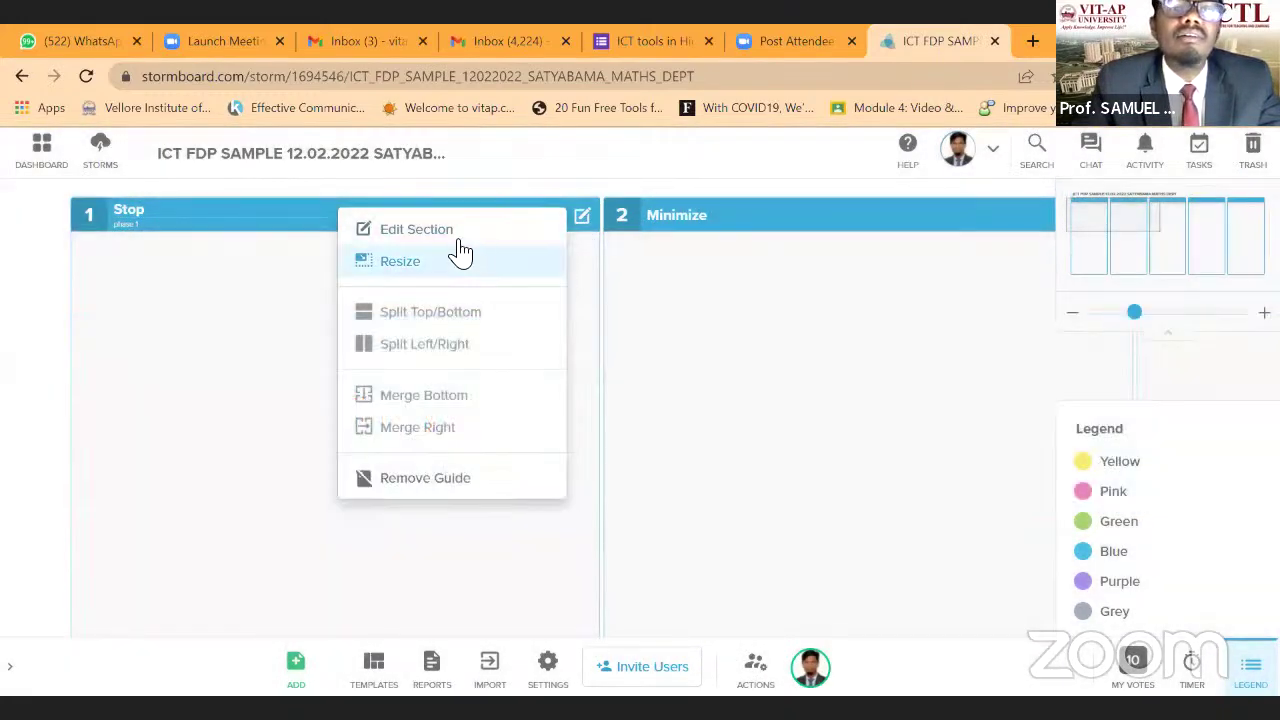
left_click(460, 254)
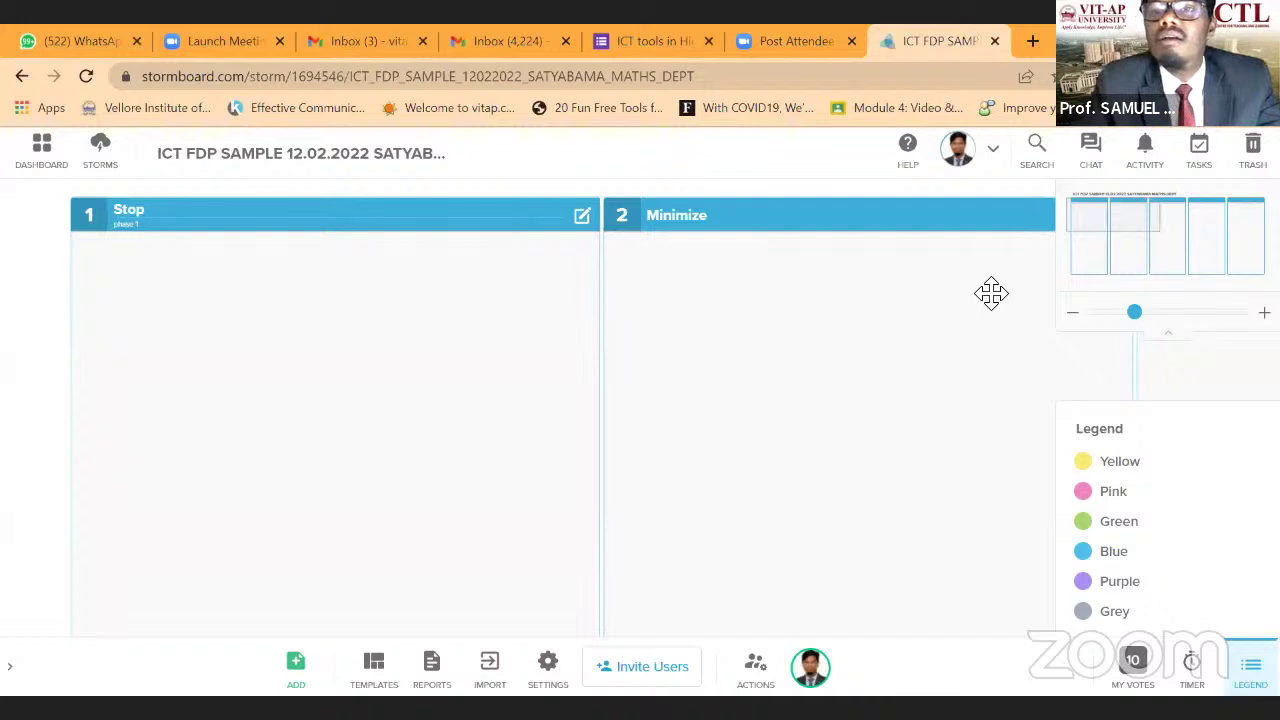
scroll(935, 295, "down", 3)
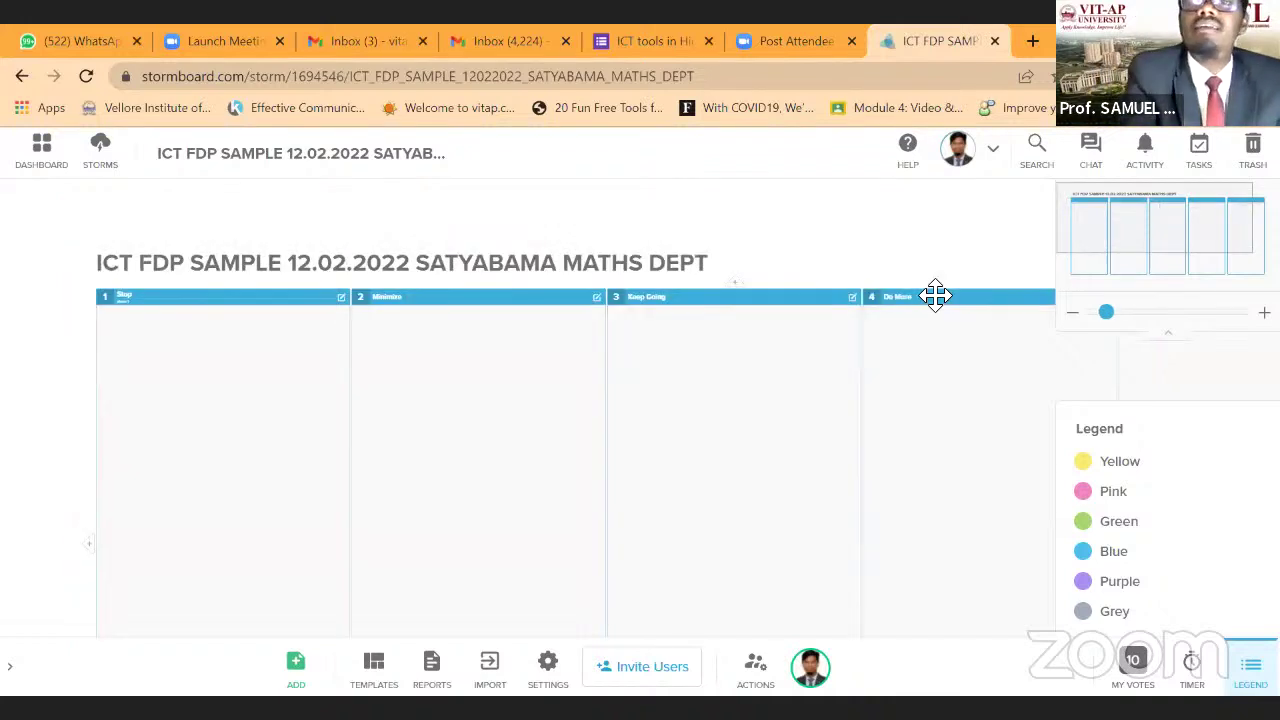
left_click_drag(1029, 220, 775, 233)
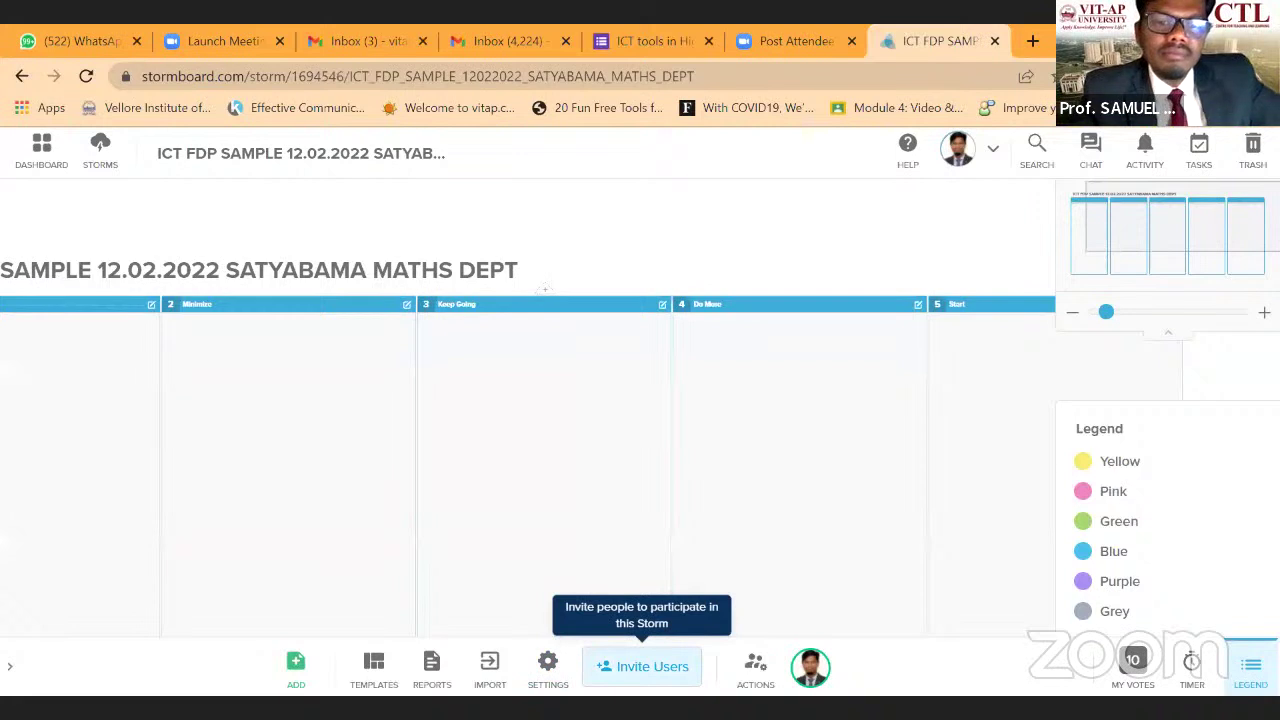
Copy the Contributor invite link from the Invite Users dialog, then close it.
left_click(645, 666)
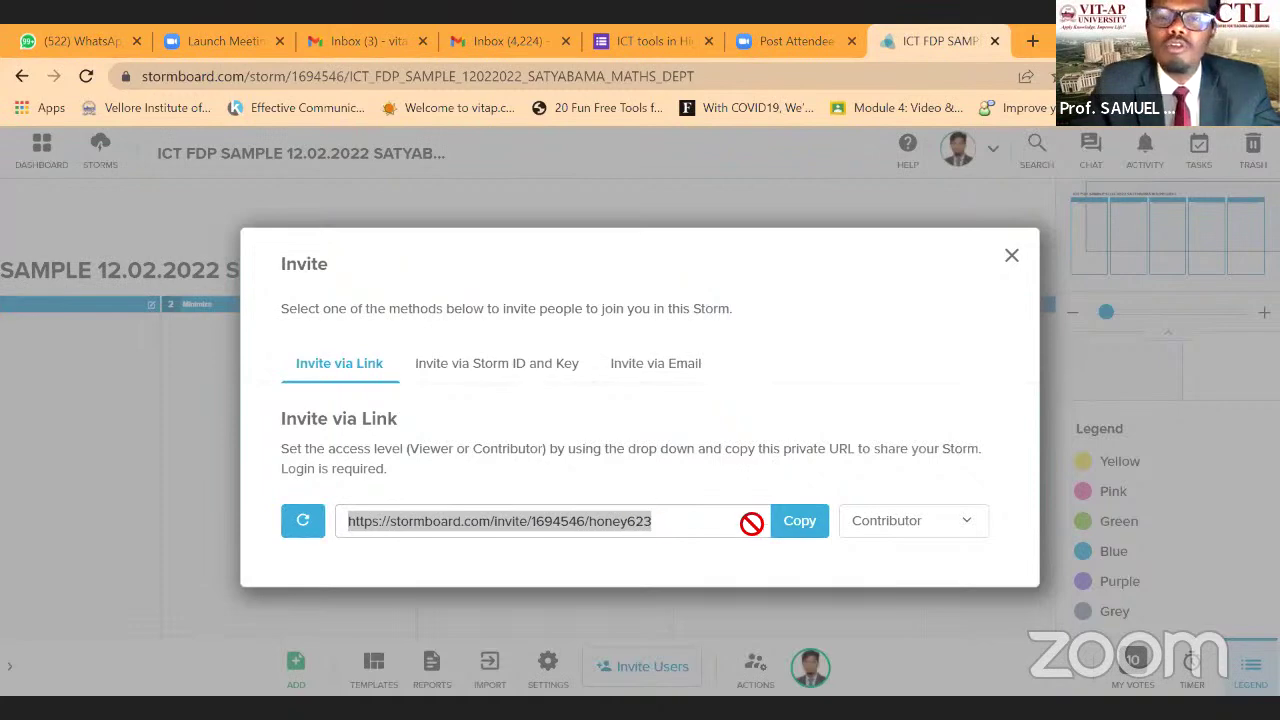
key("ctrl+a")
left_click(766, 282)
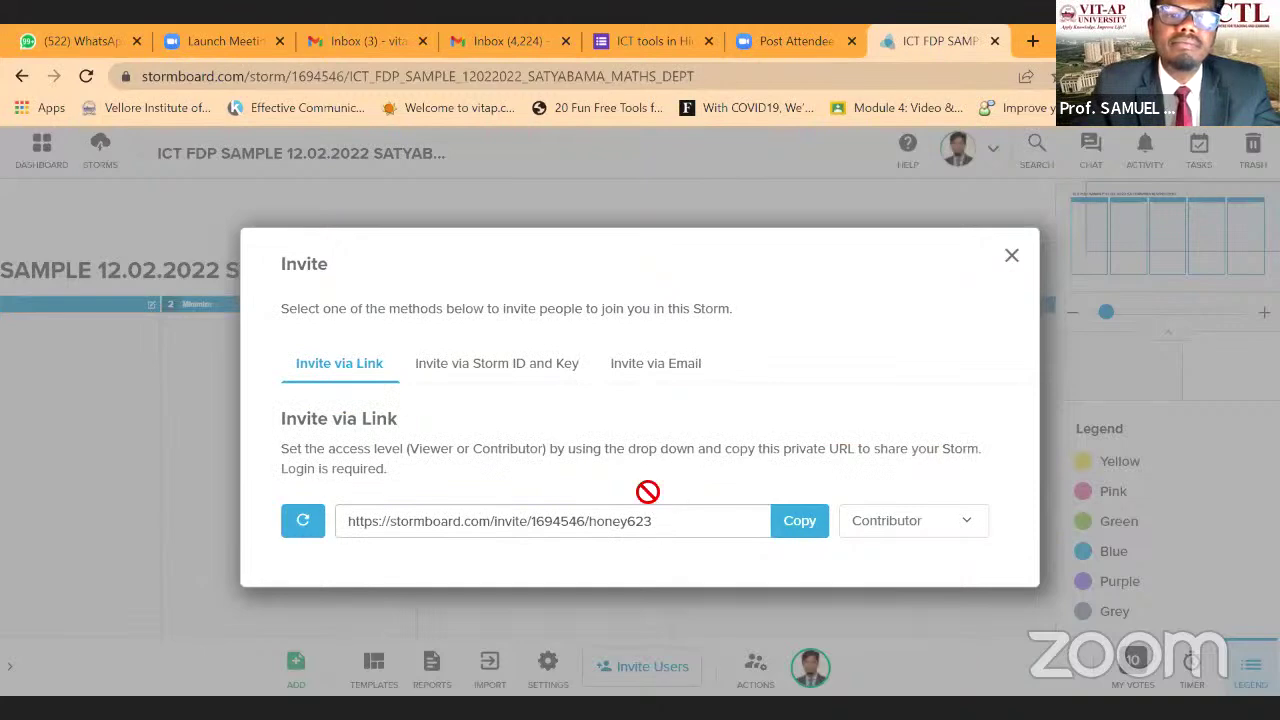
left_click(1011, 256)
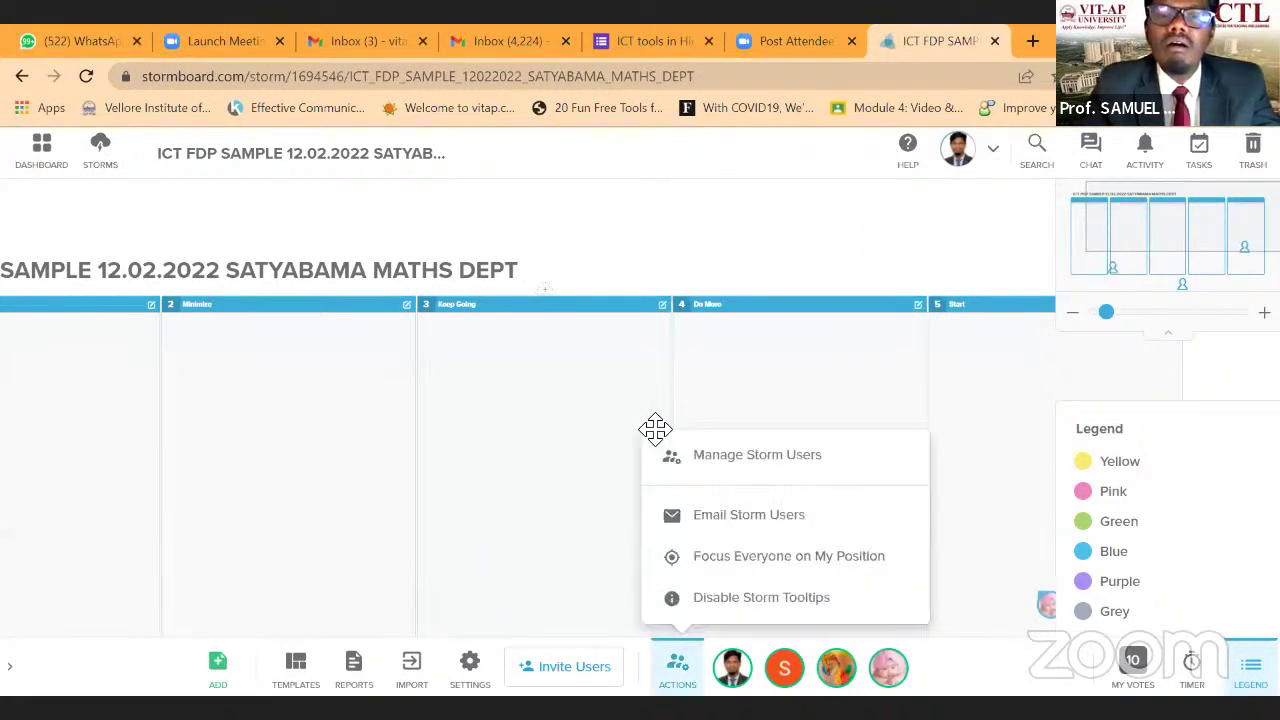
left_click(758, 458)
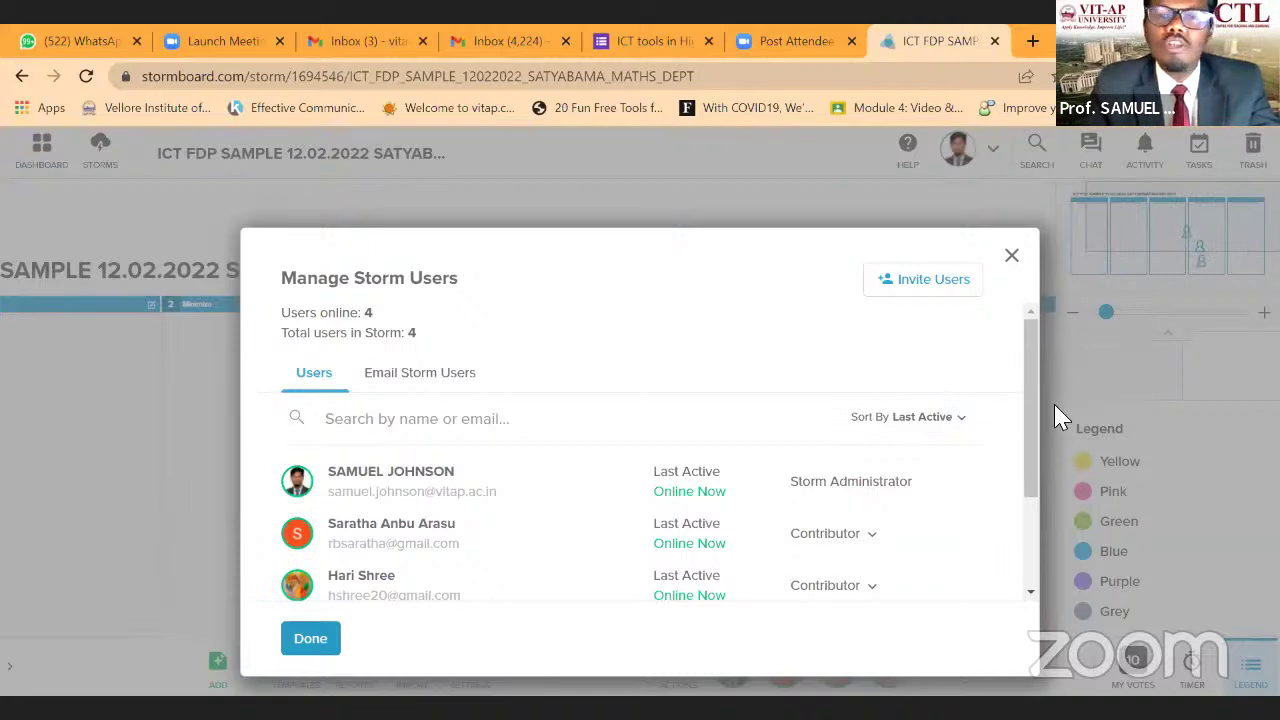
left_click_drag(1034, 423, 1034, 507)
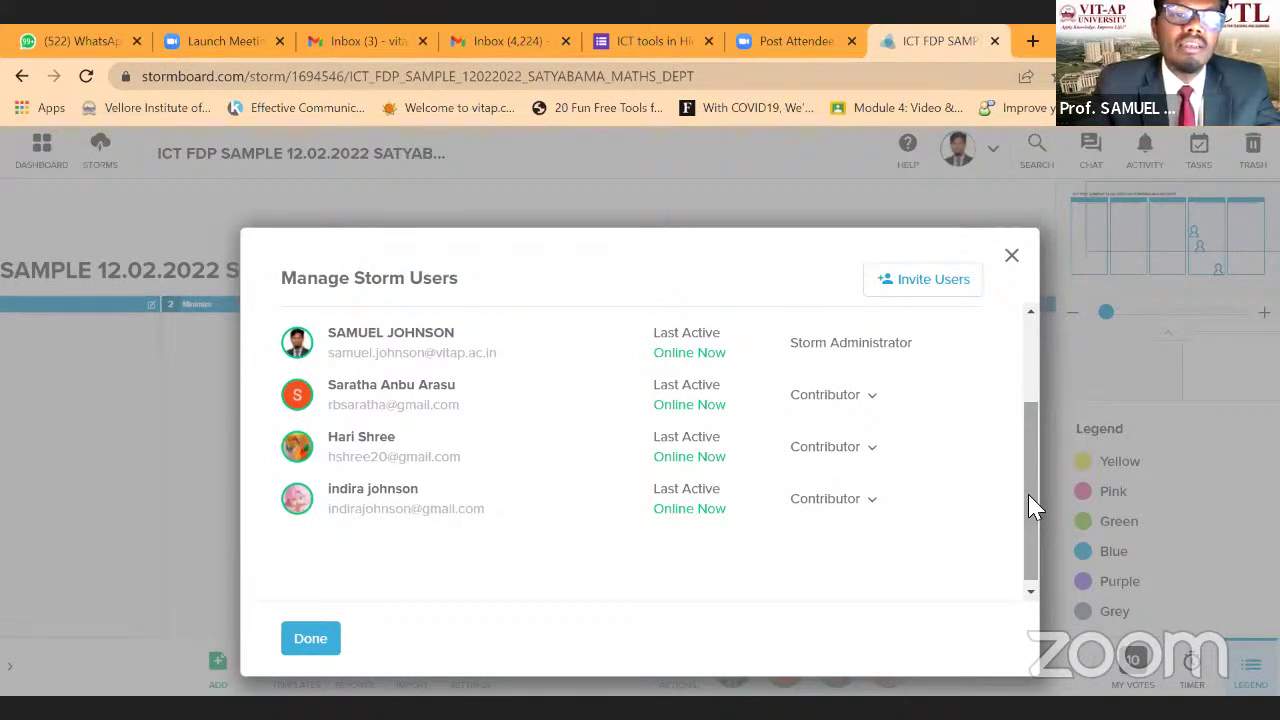
left_click(1016, 260)
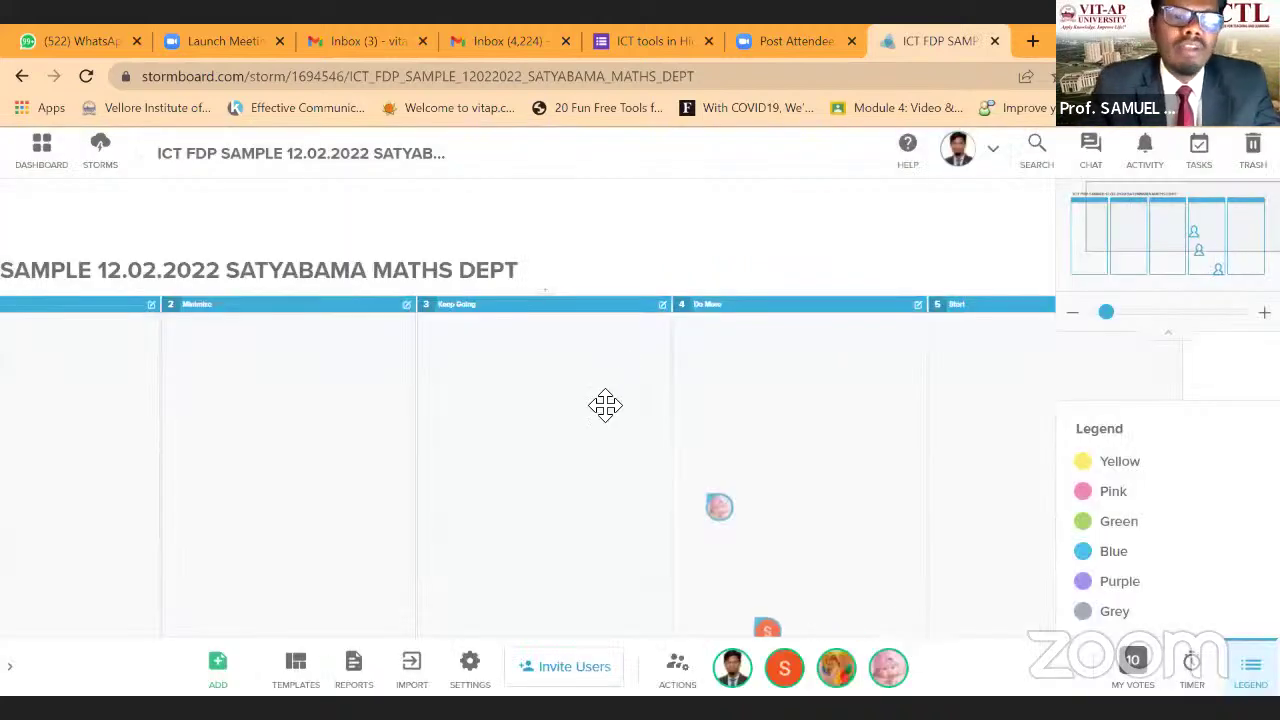